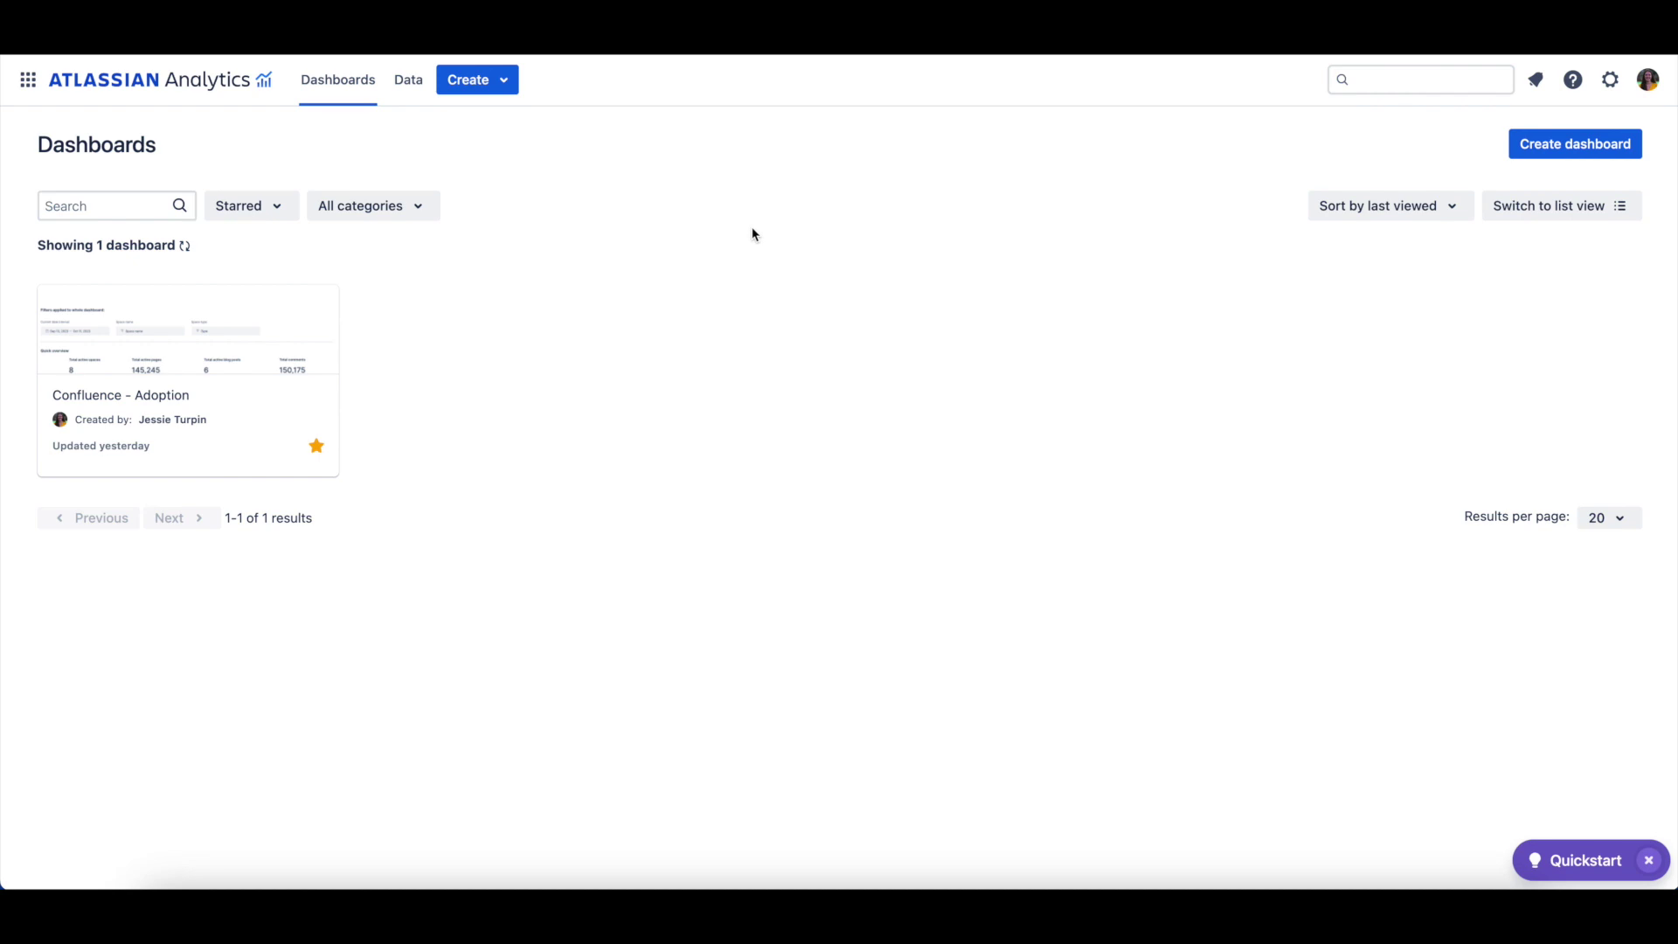
Create a new custom chart and open it in the chart editor.
click(506, 88)
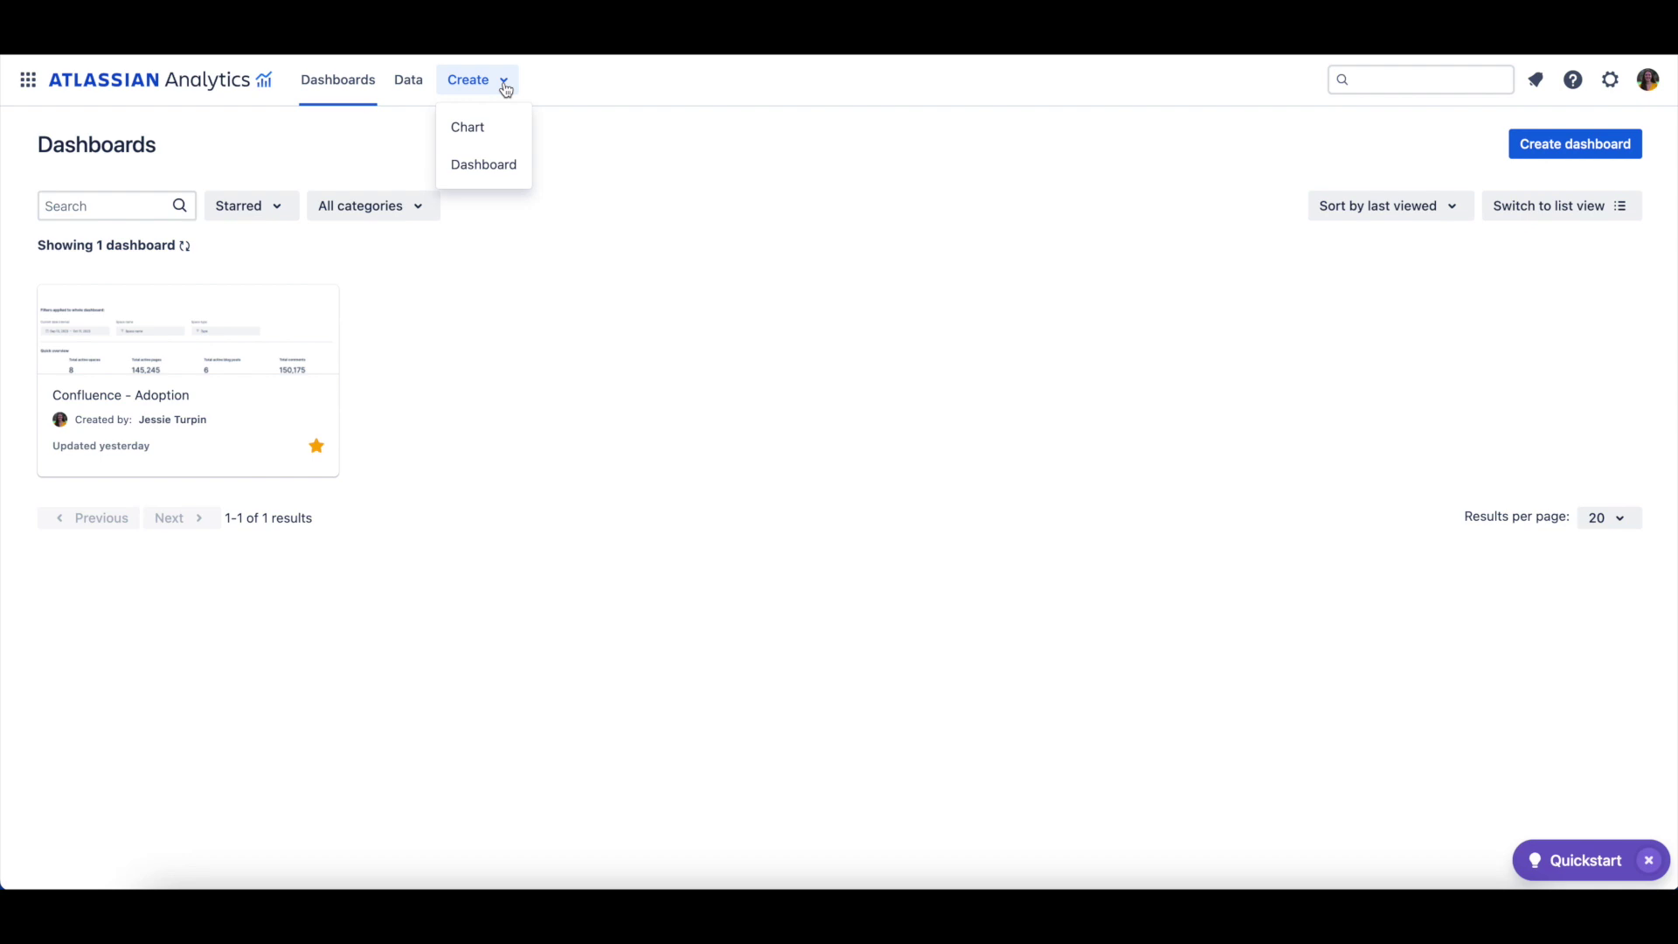
click(502, 136)
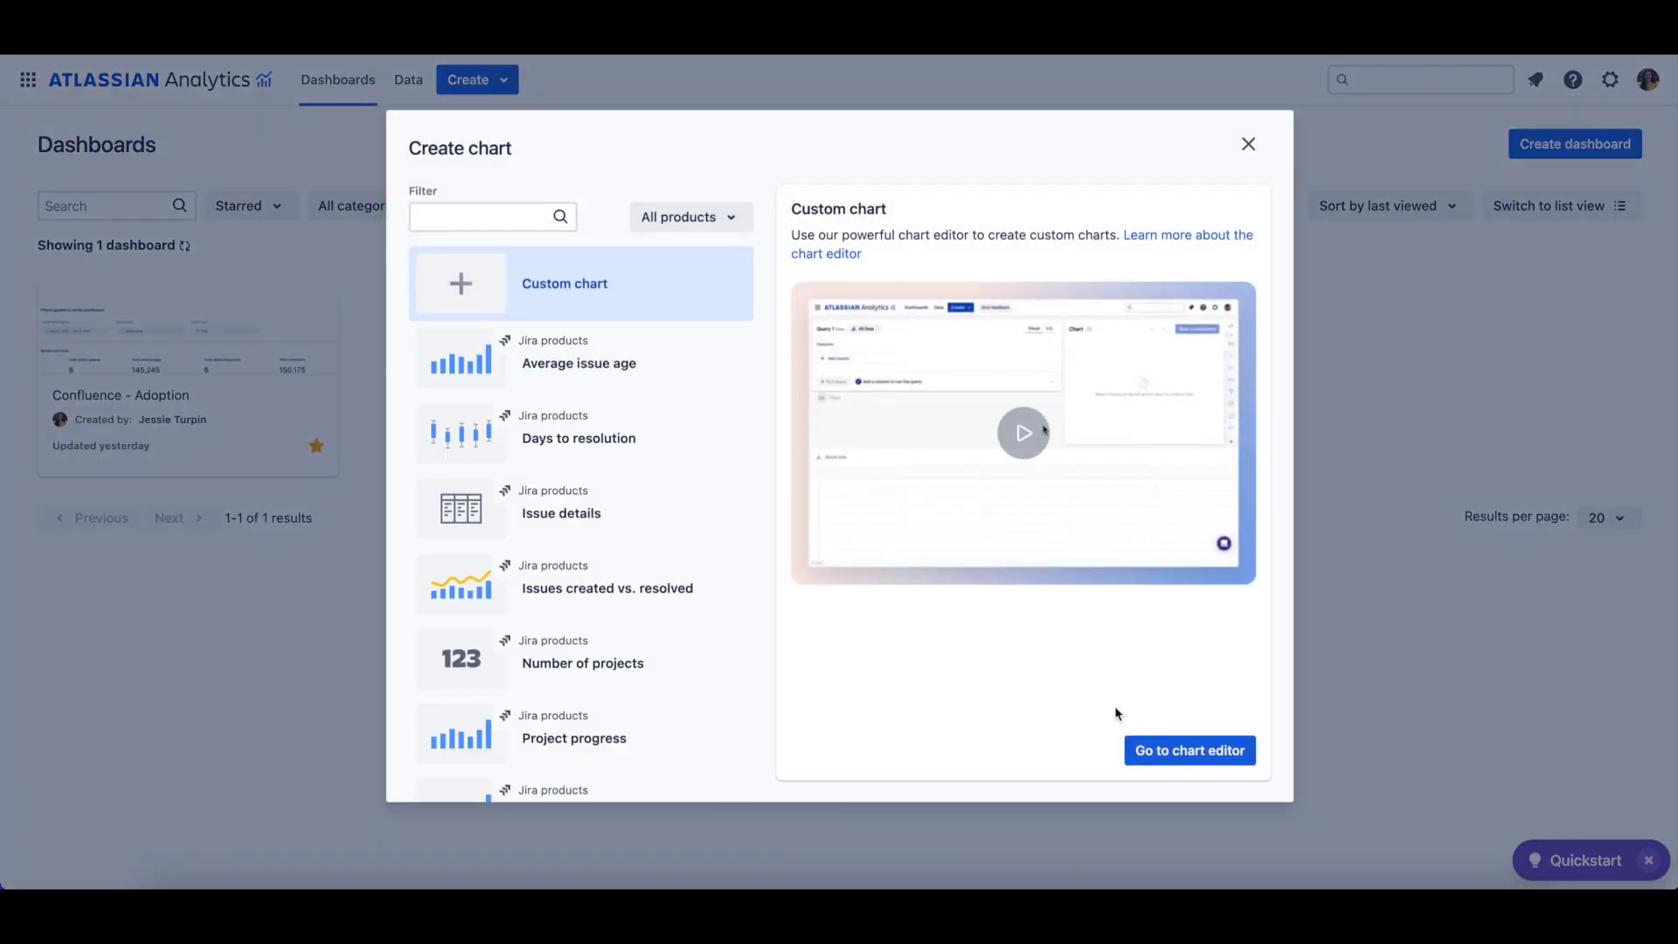
click(1154, 750)
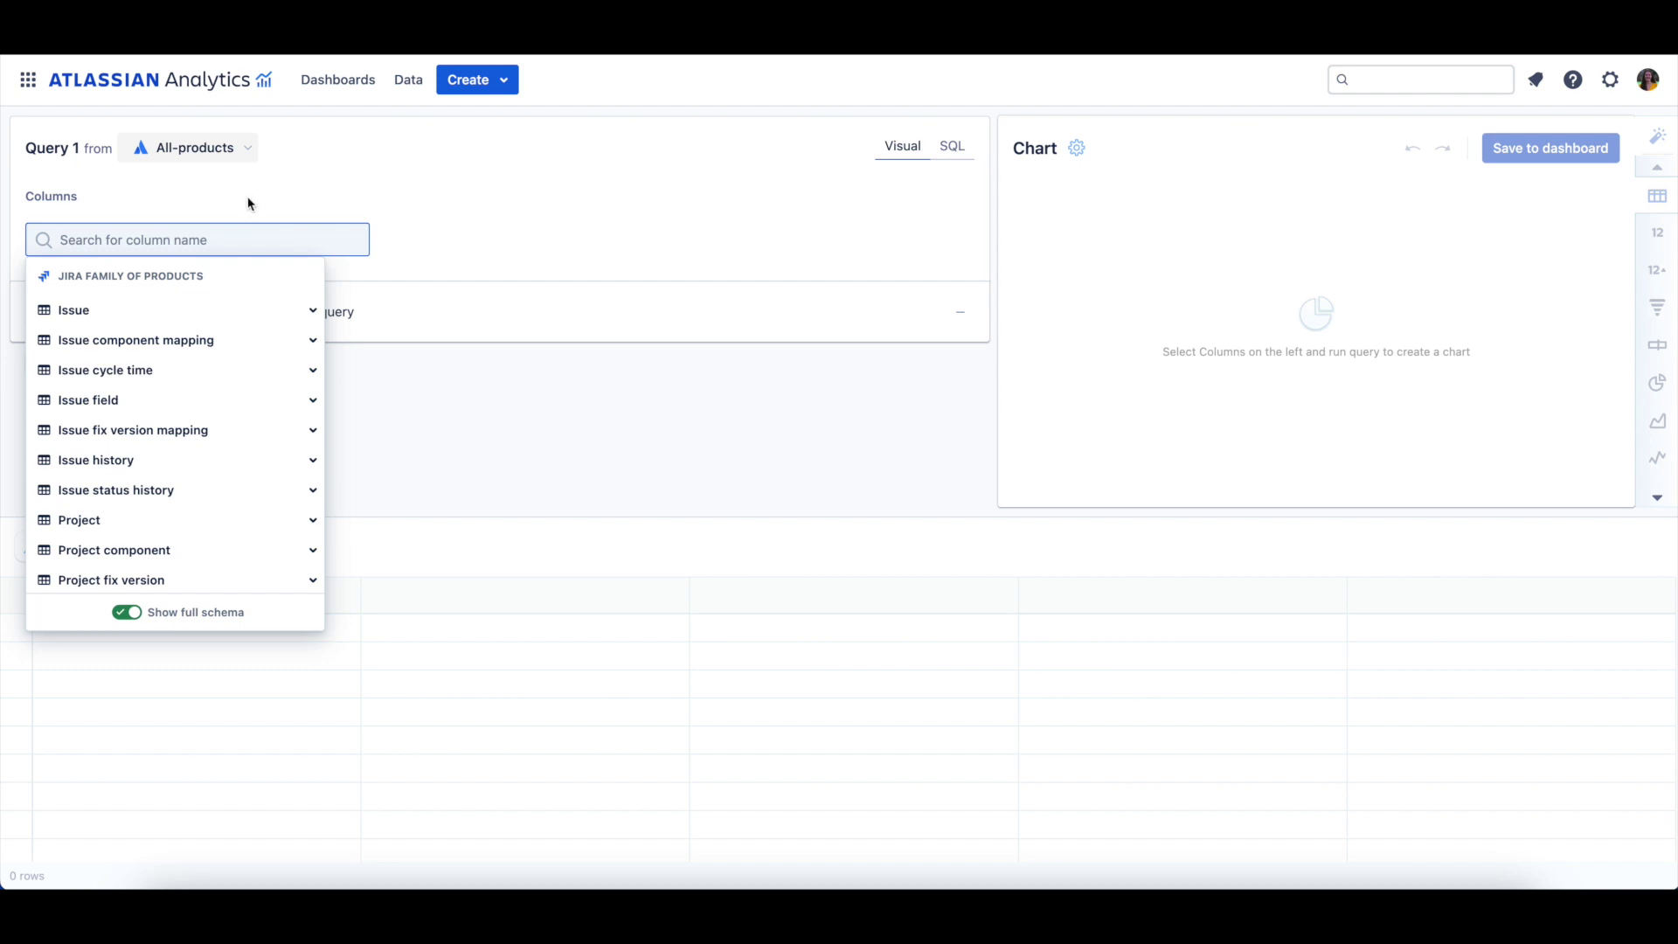
Scroll the available data list down to the Jira Software tables.
scroll(250, 409, down, 1)
scroll(251, 409, down, 5)
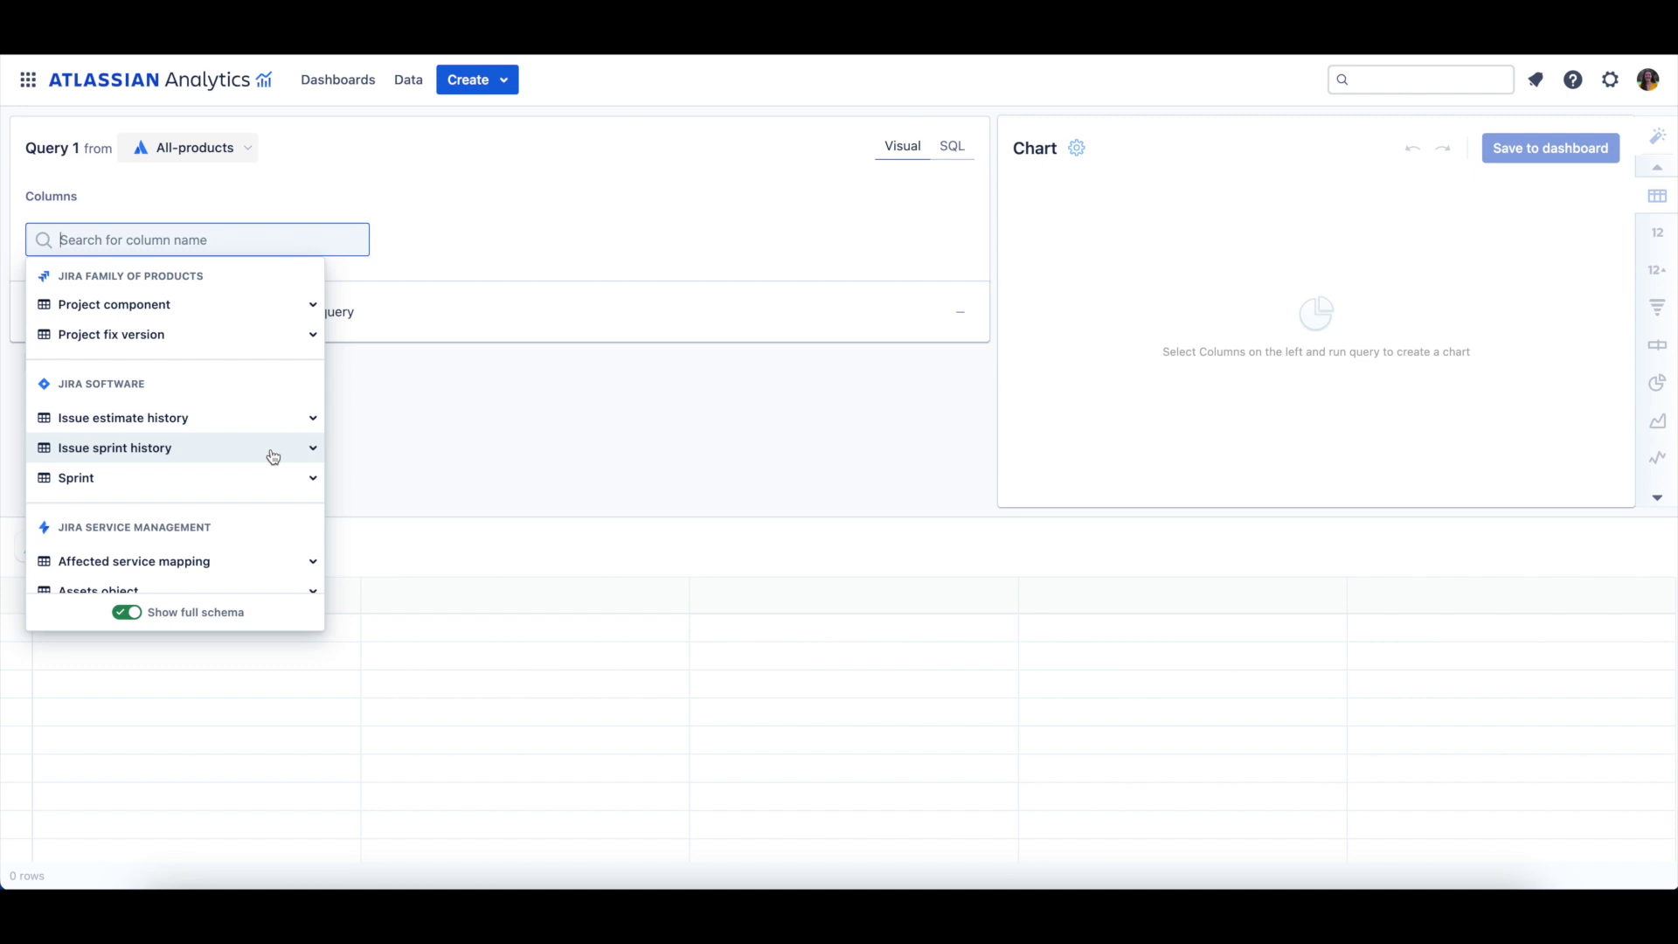
Expand Issue sprint history to preview its columns and sample rows, then collapse it.
click(274, 456)
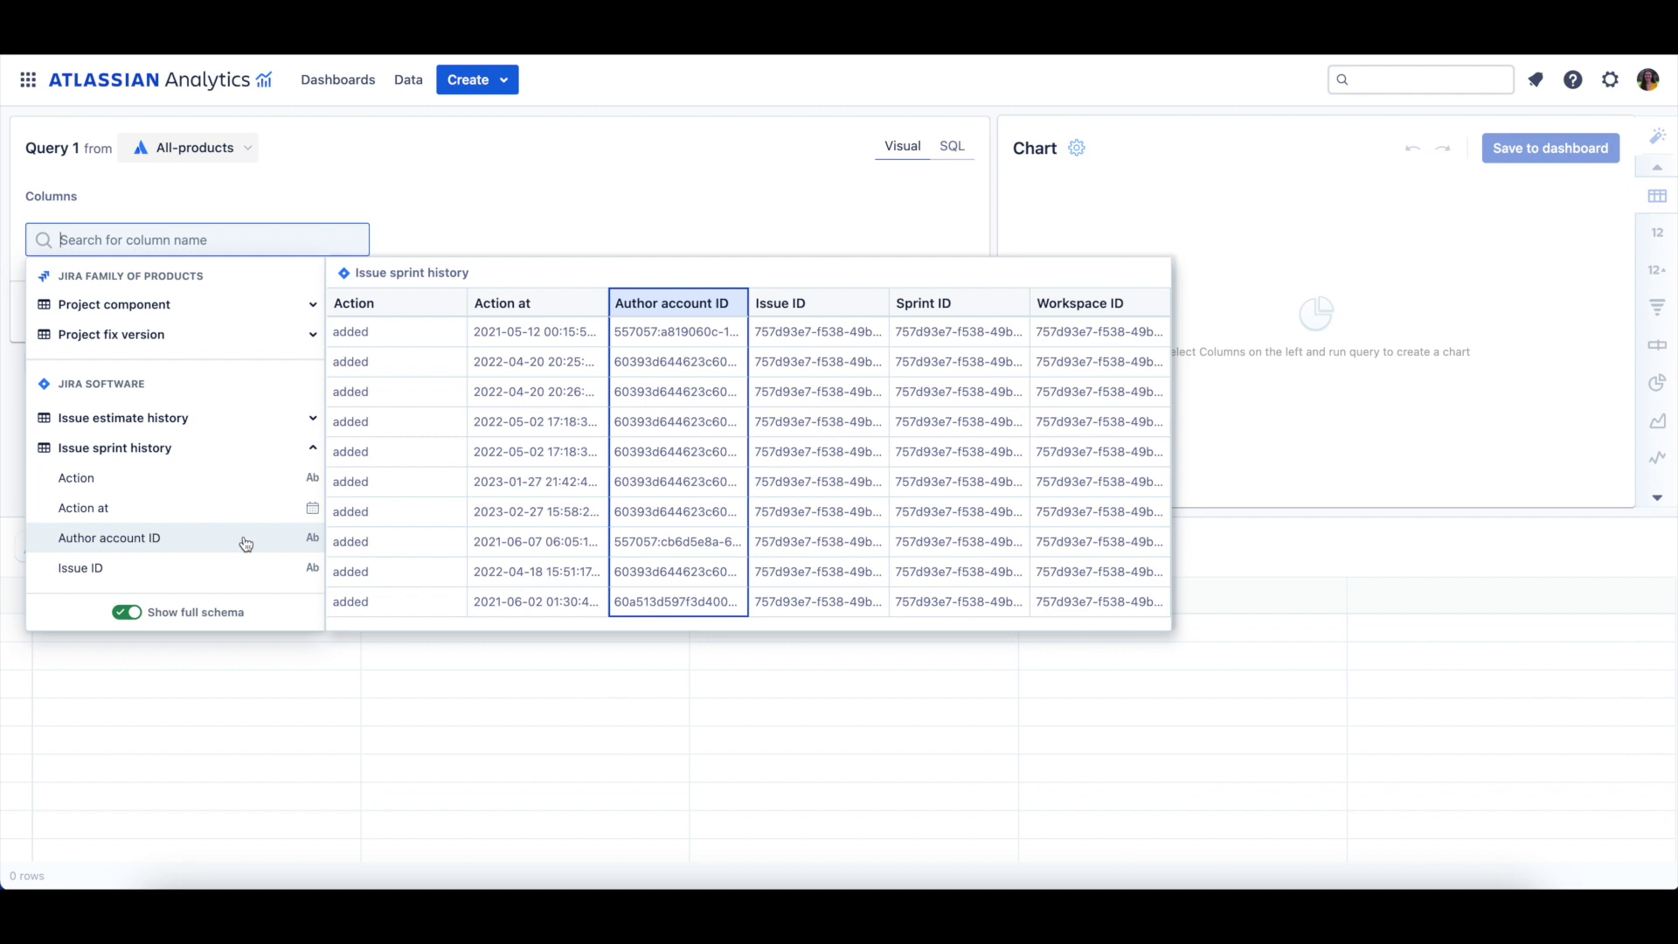
scroll(245, 544, down, 1)
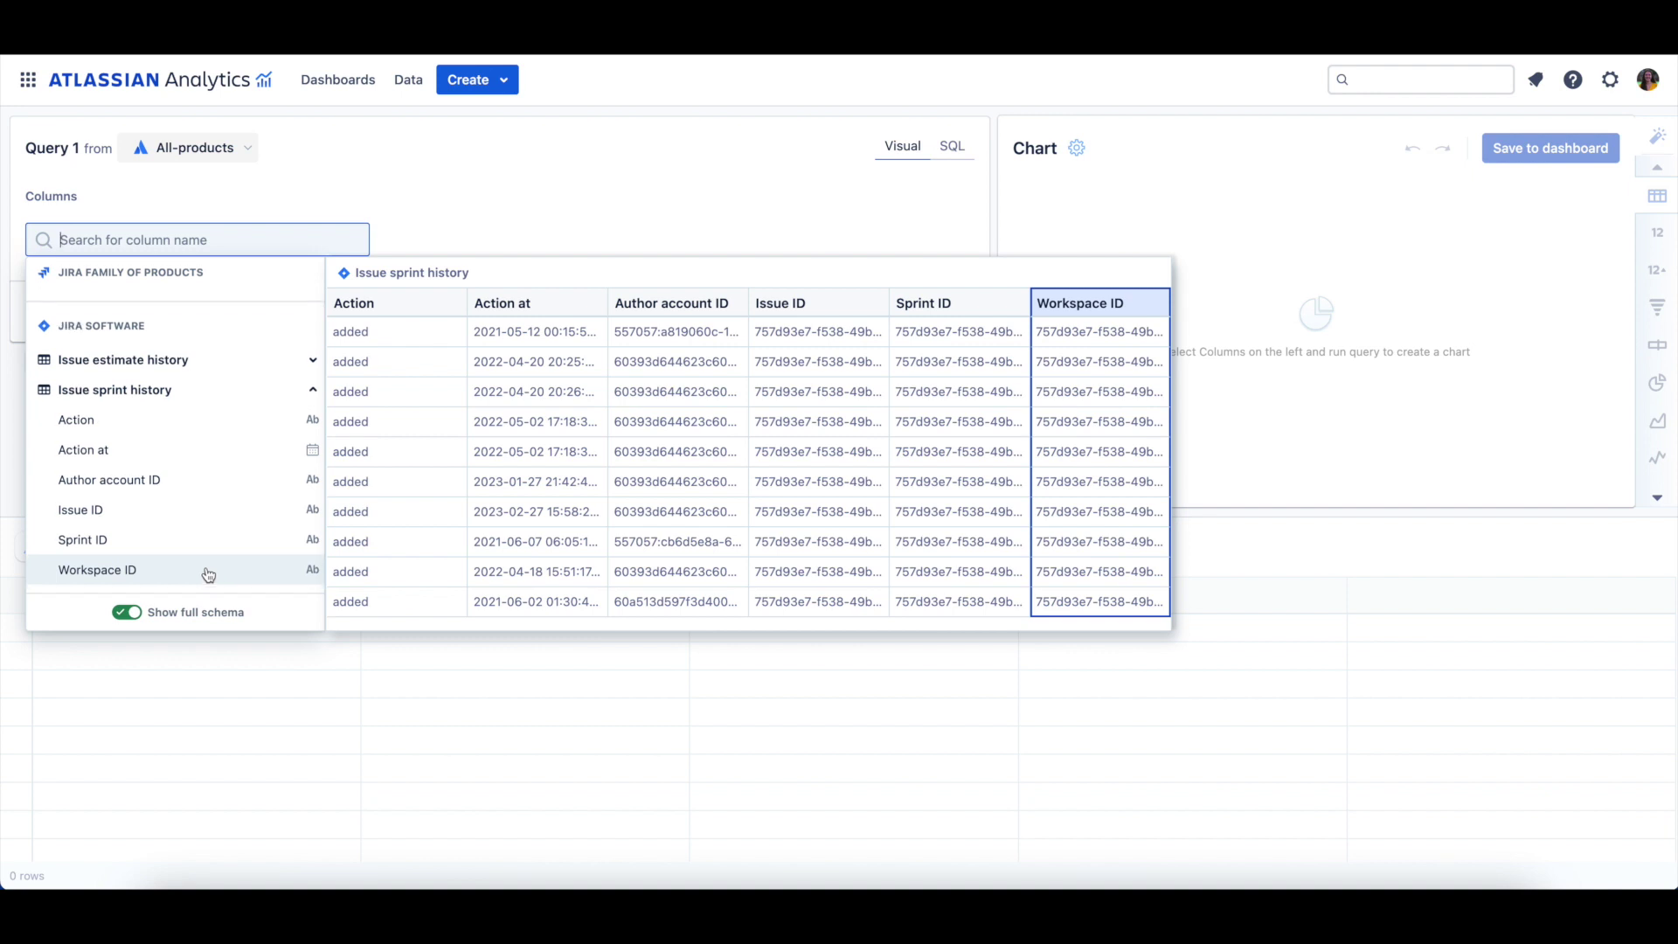
click(217, 394)
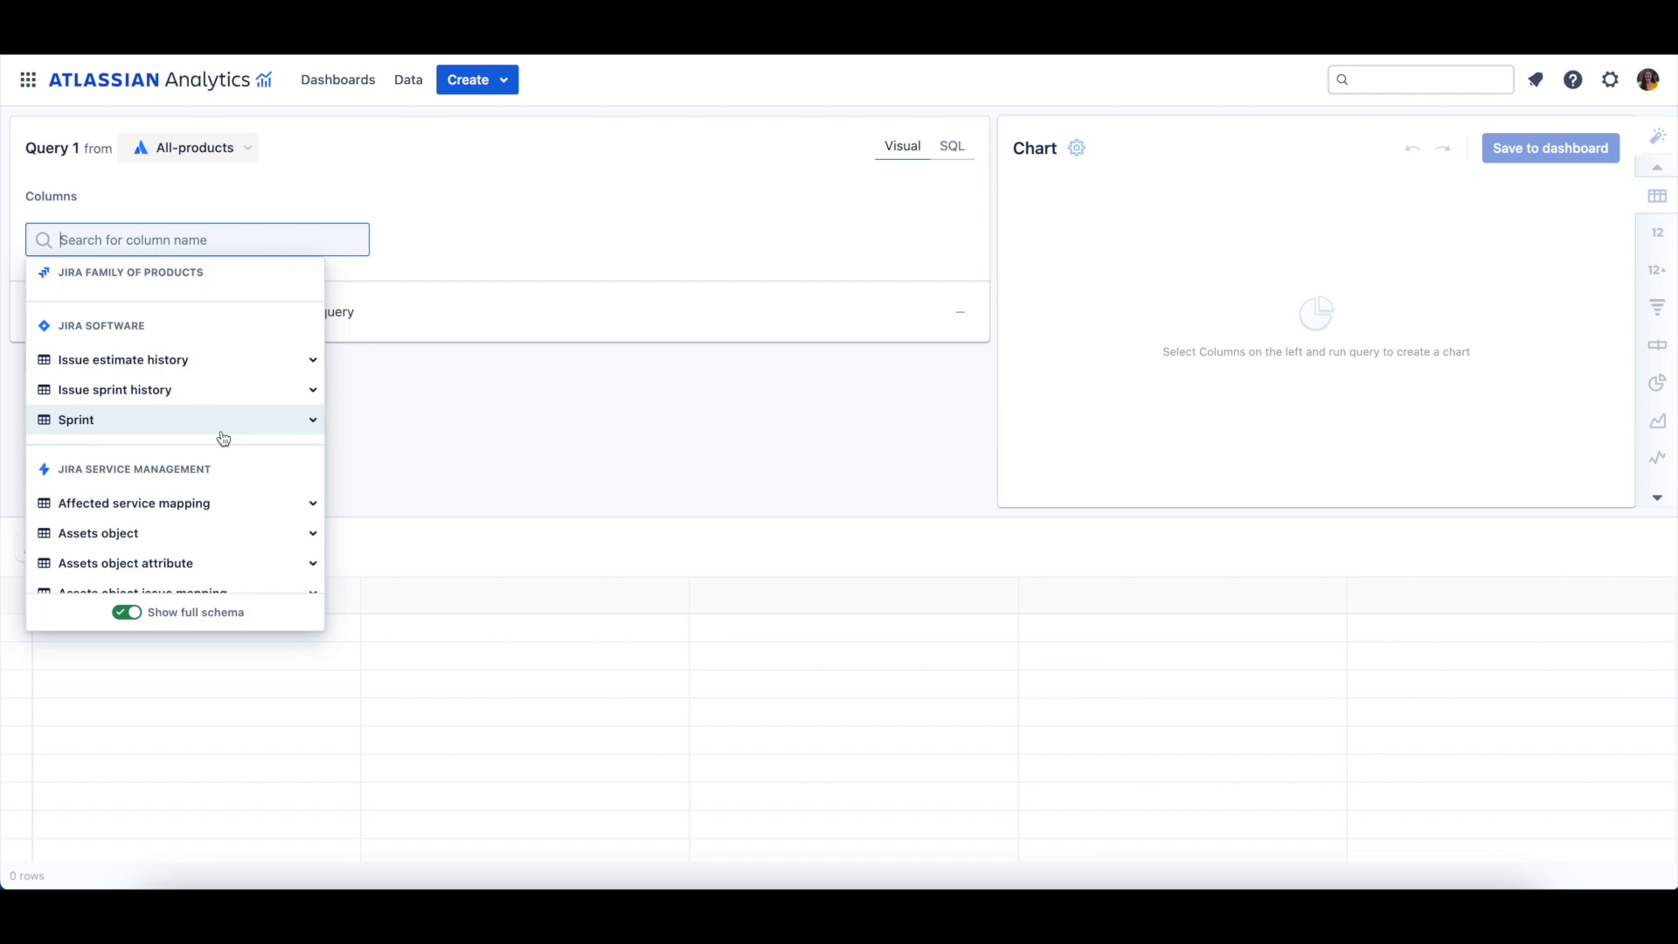
Expand the Sprint table to preview columns like Goal, Name and Original board ID.
click(225, 435)
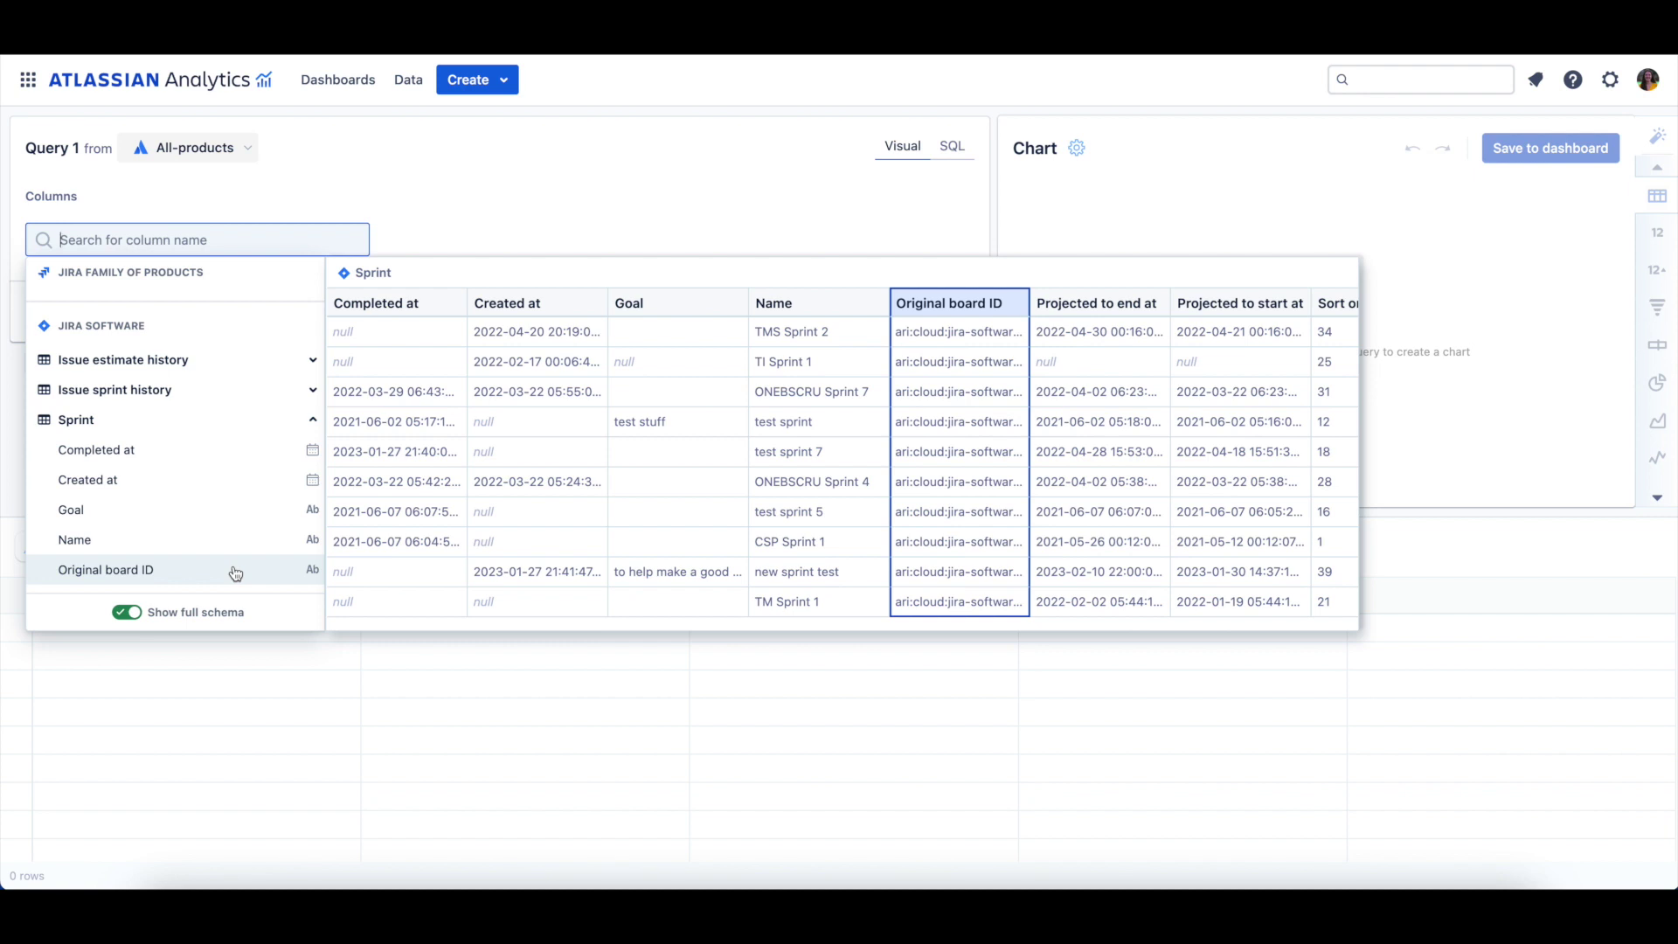
scroll(233, 560, down, 4)
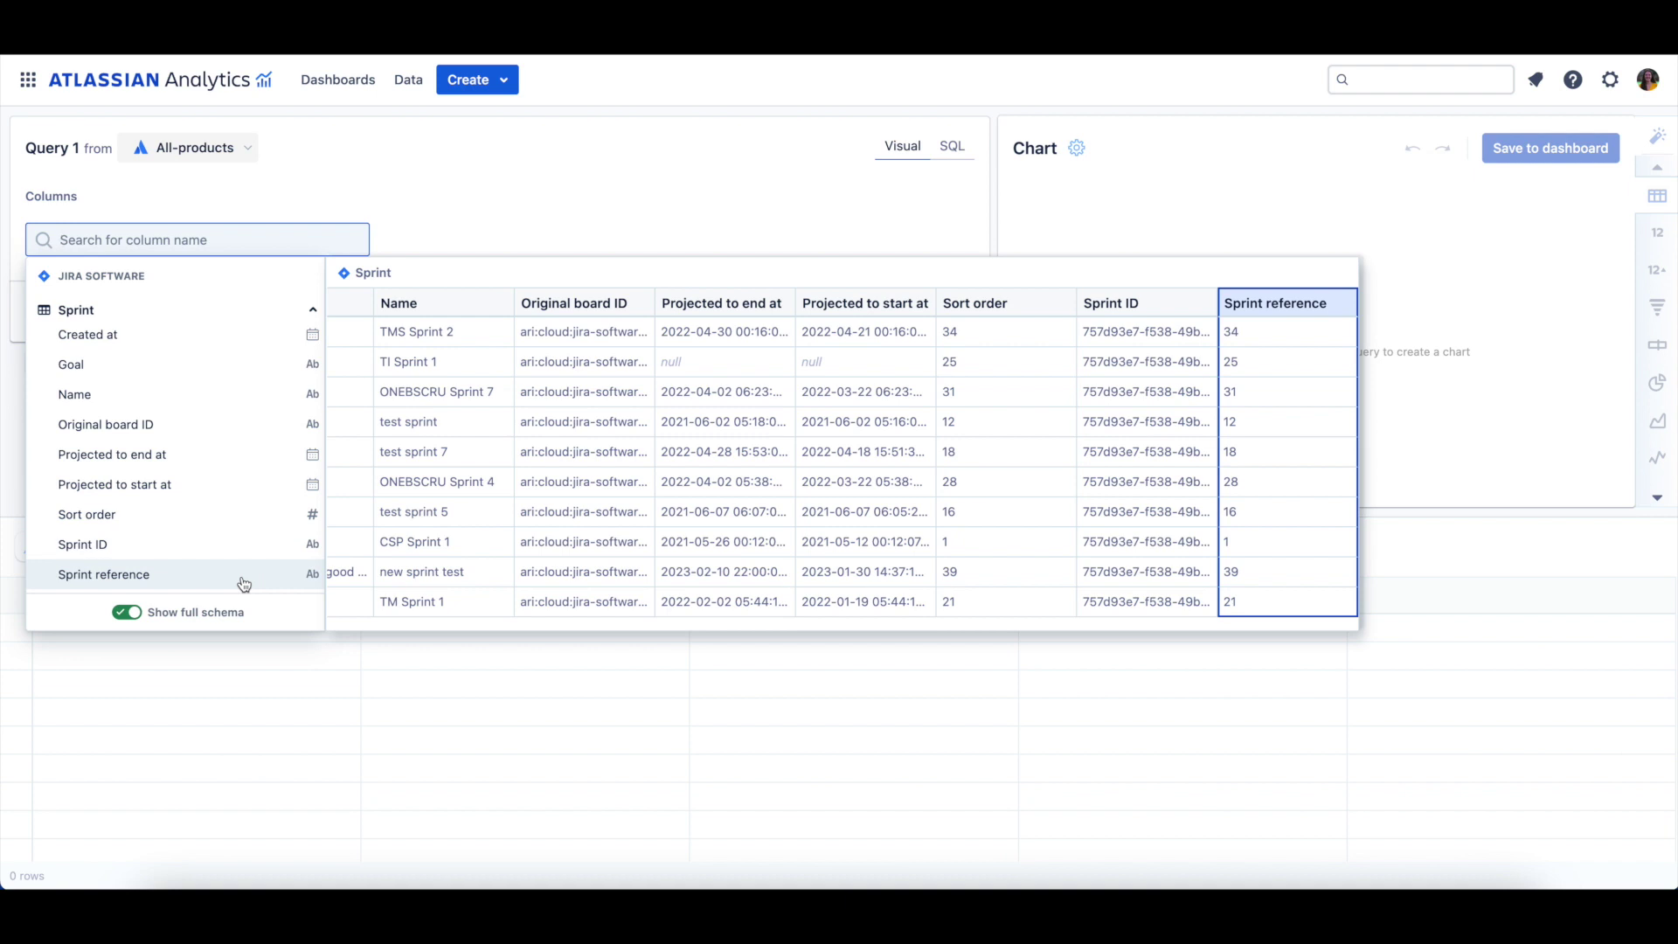
scroll(240, 546, down, 1)
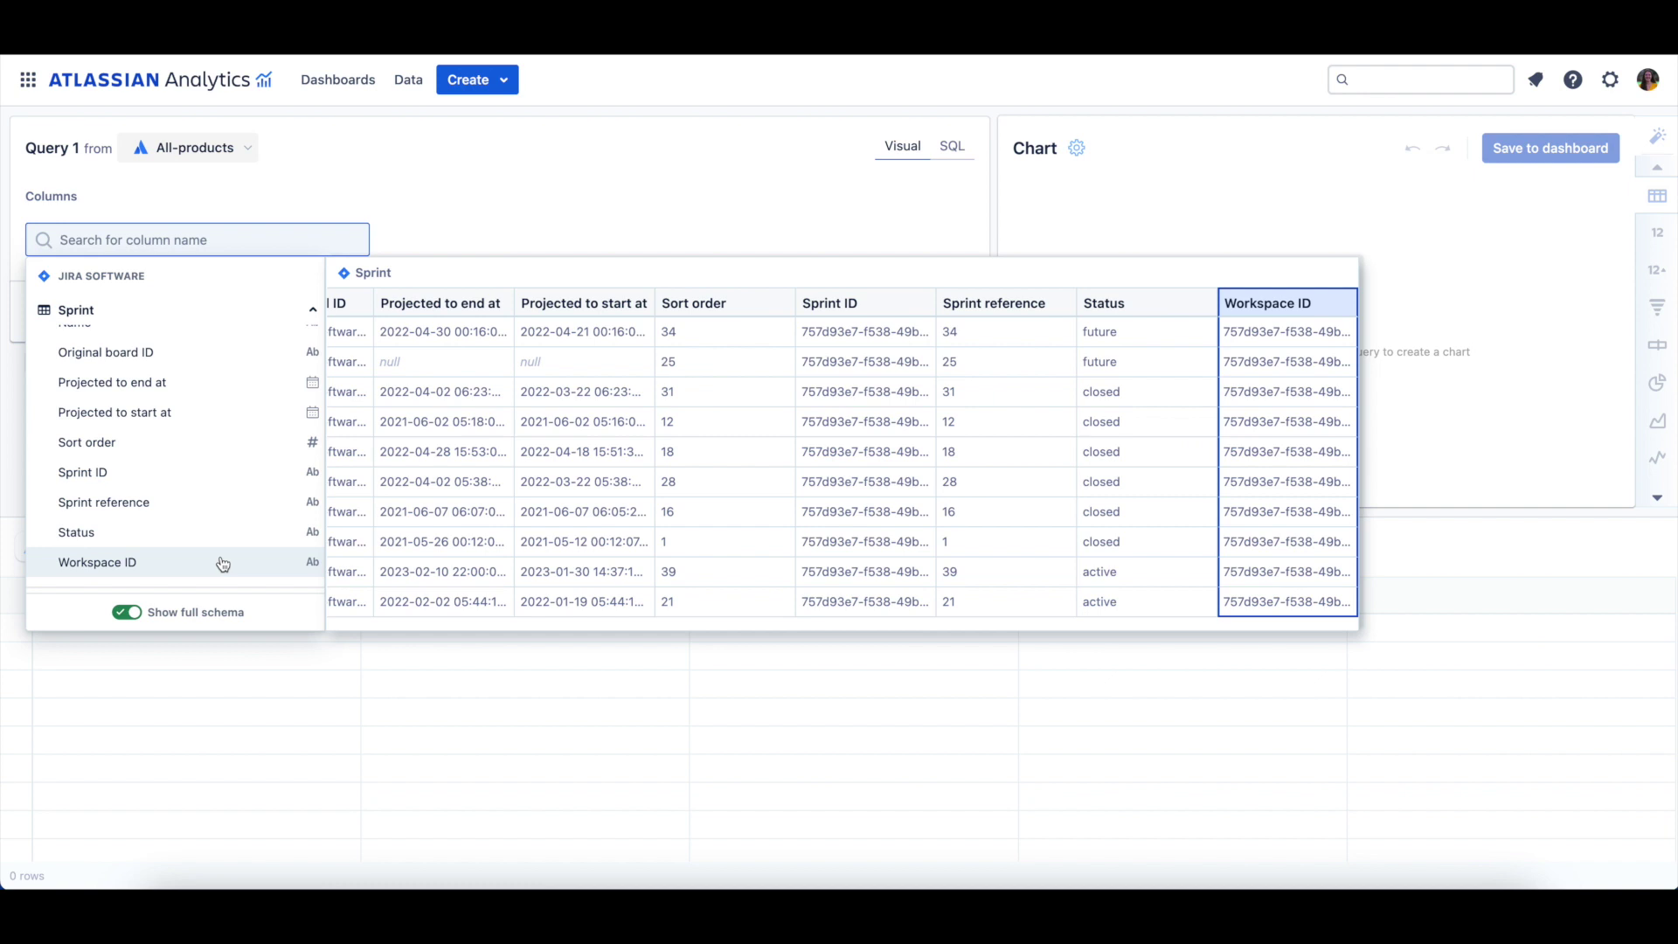
scroll(219, 535, up, 3)
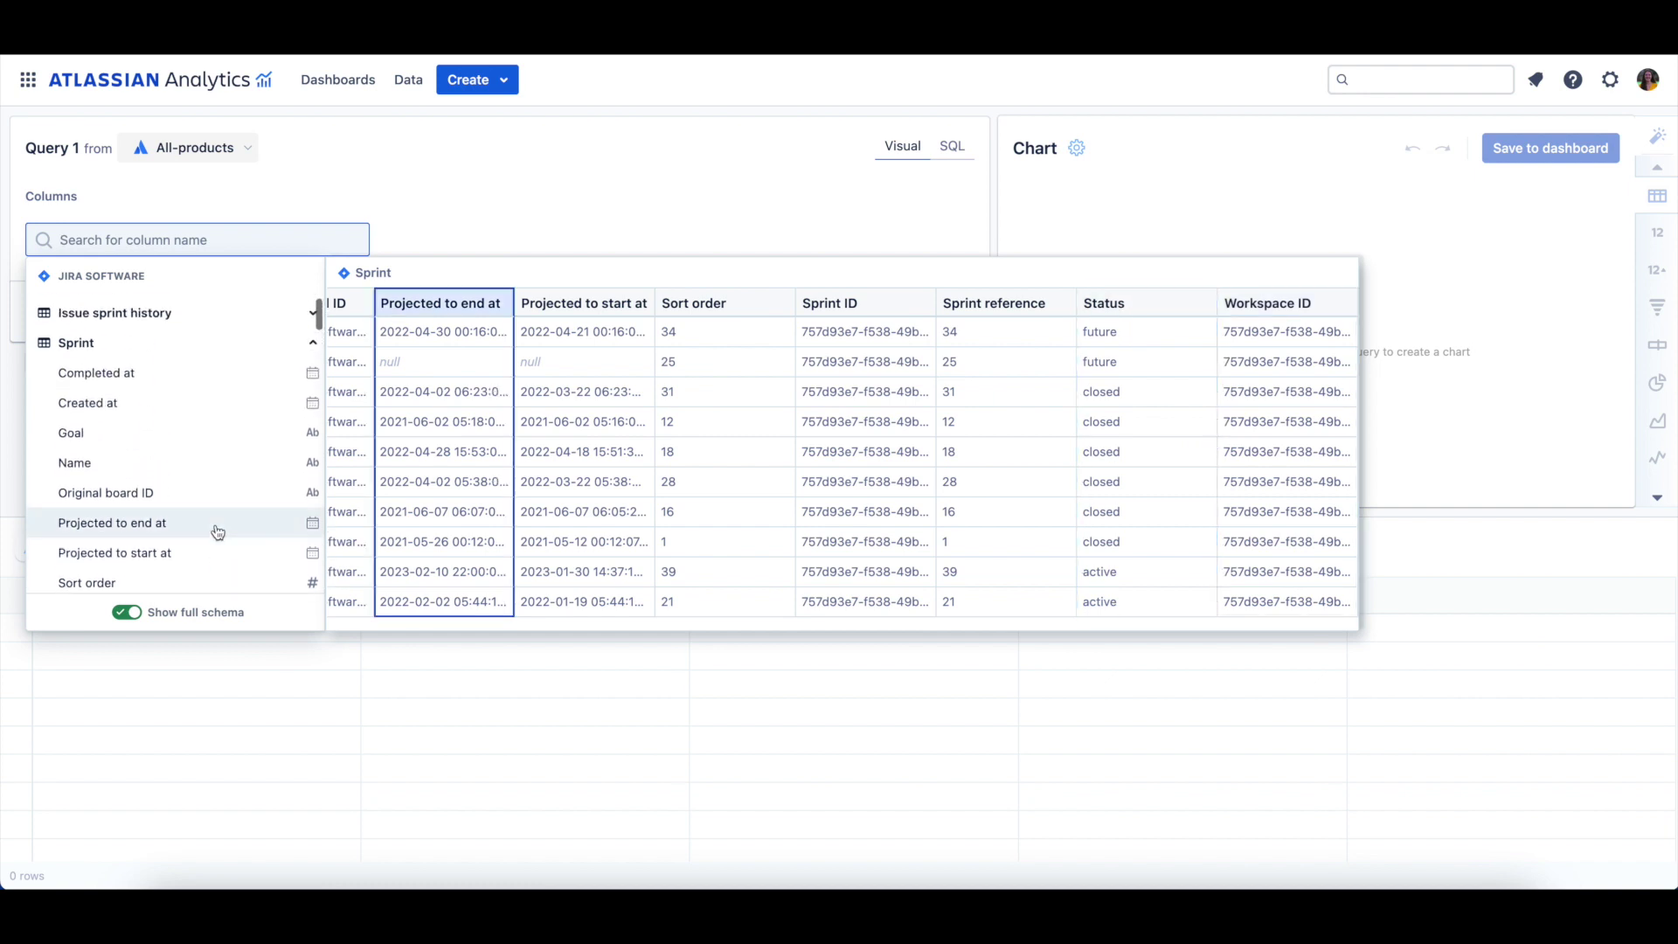
Add Sprint's Completed at (by Day), Projected to end at and Sprint ID columns to Query 1.
click(149, 373)
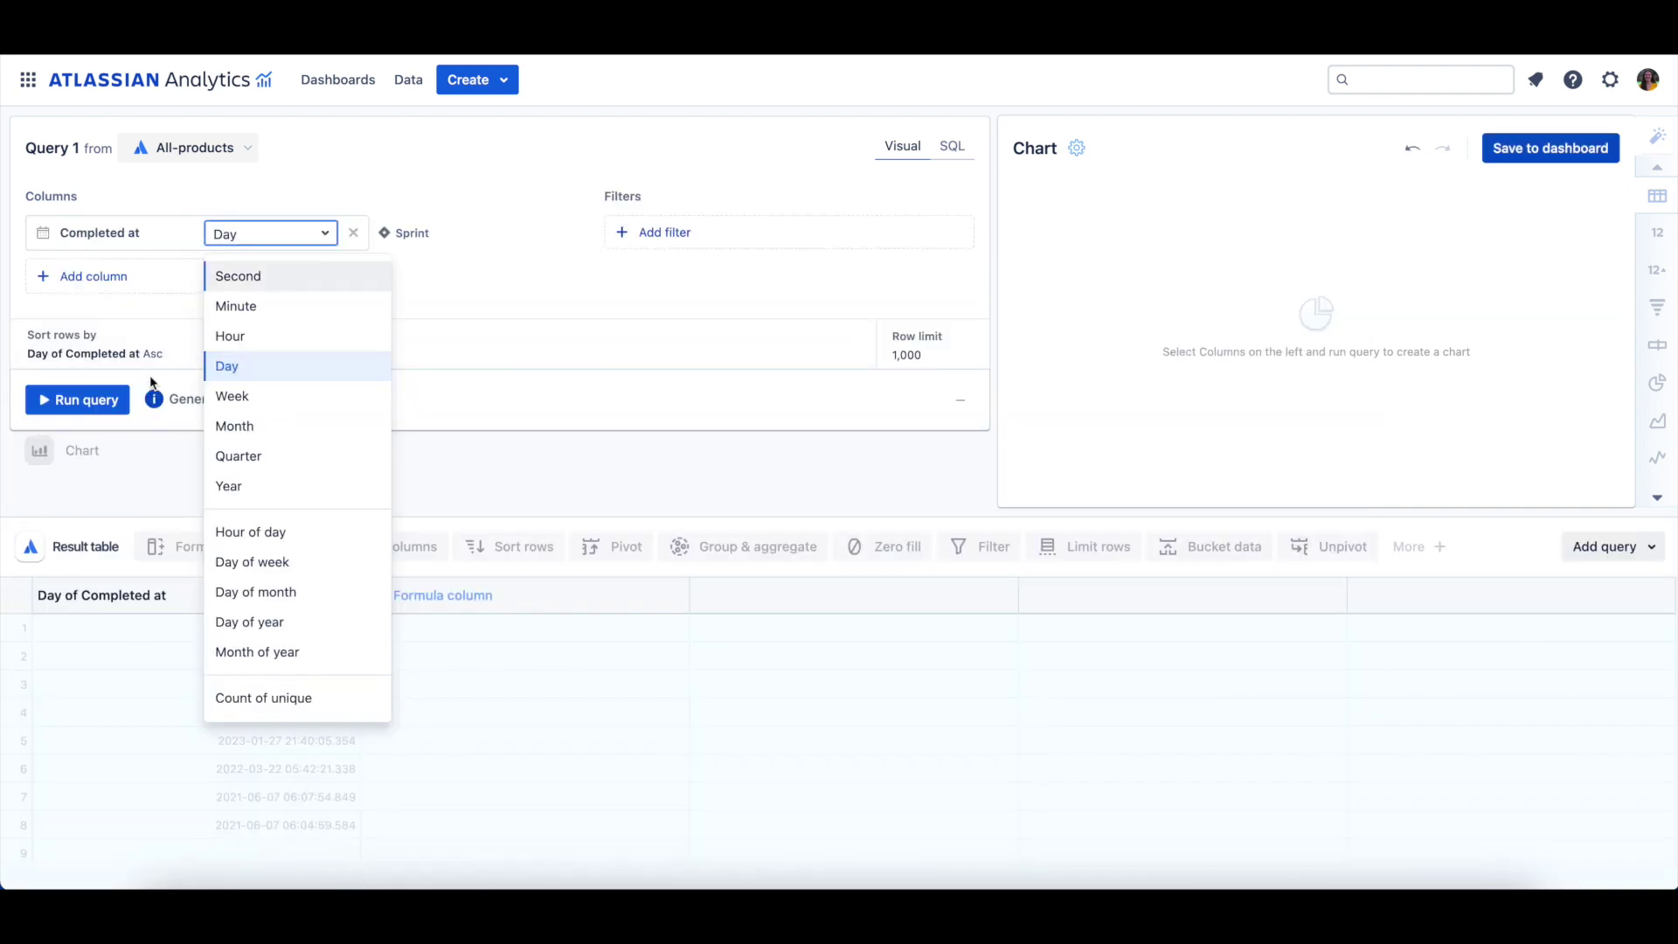
click(290, 364)
click(106, 281)
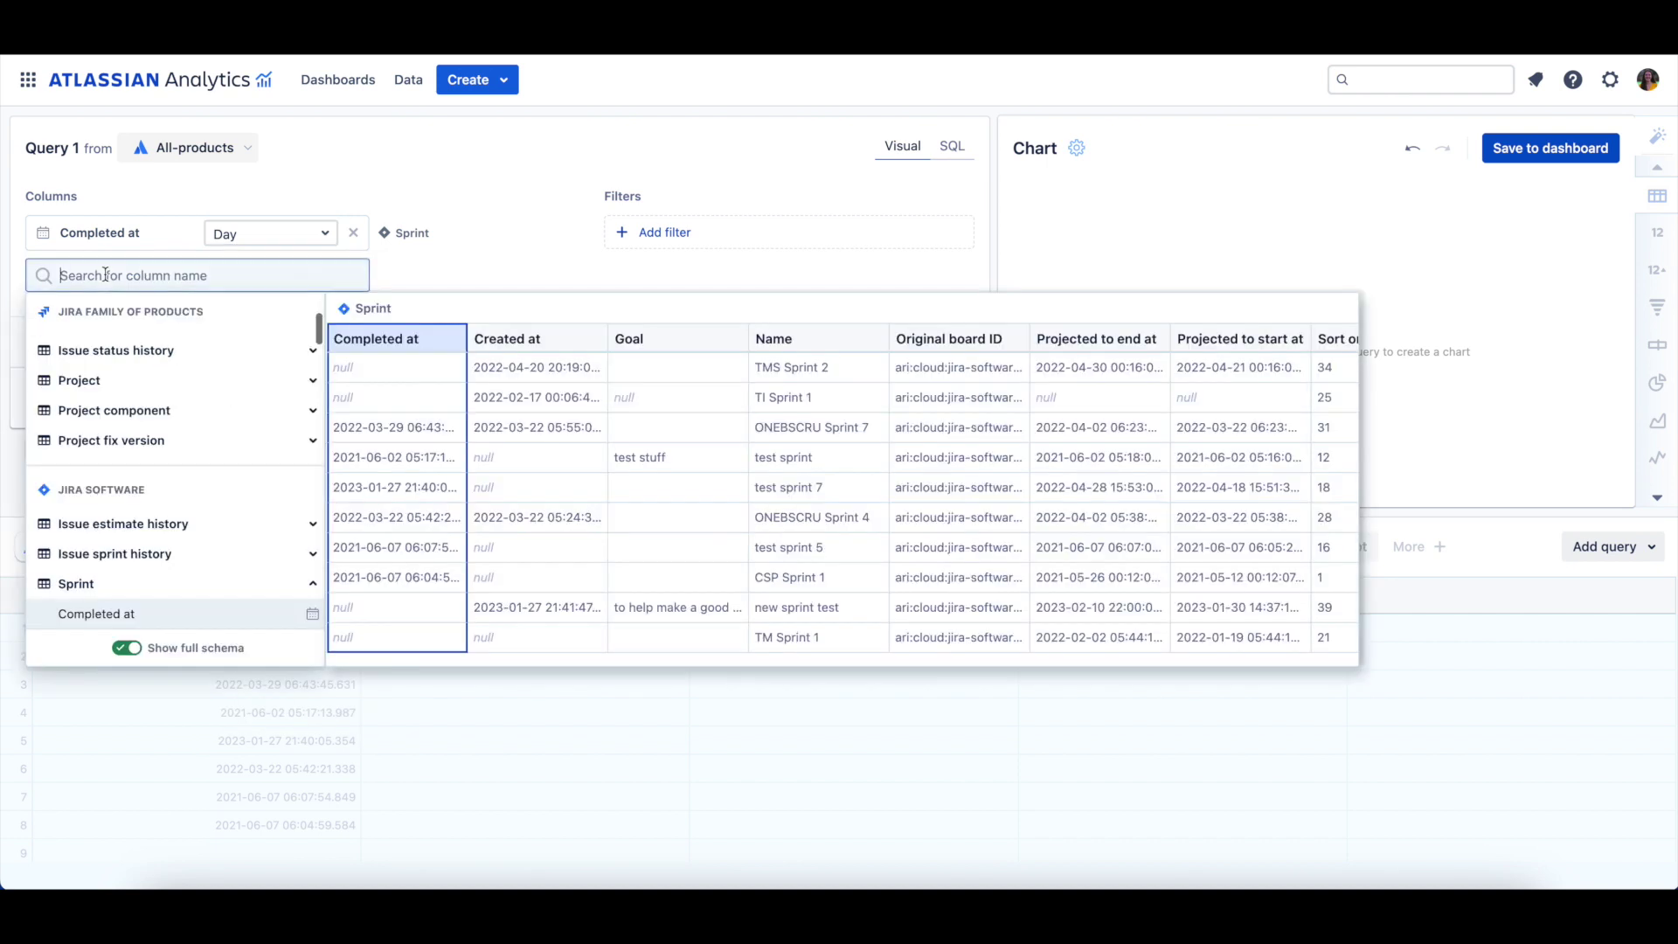
scroll(183, 463, down, 3)
scroll(184, 466, down, 2)
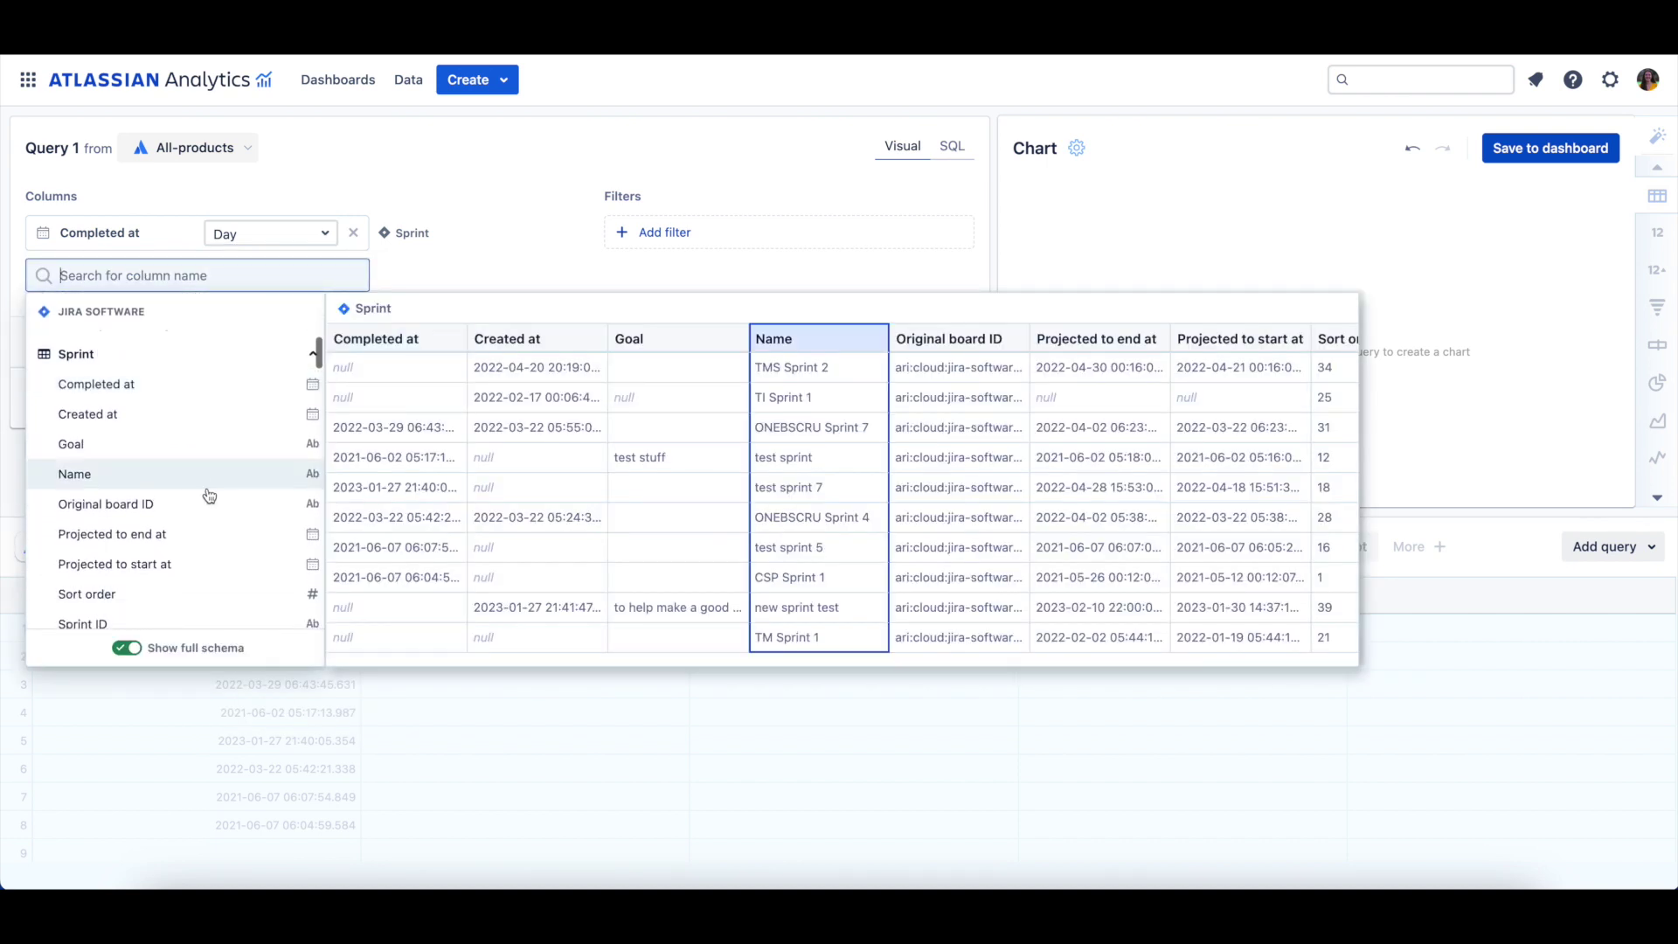
click(229, 536)
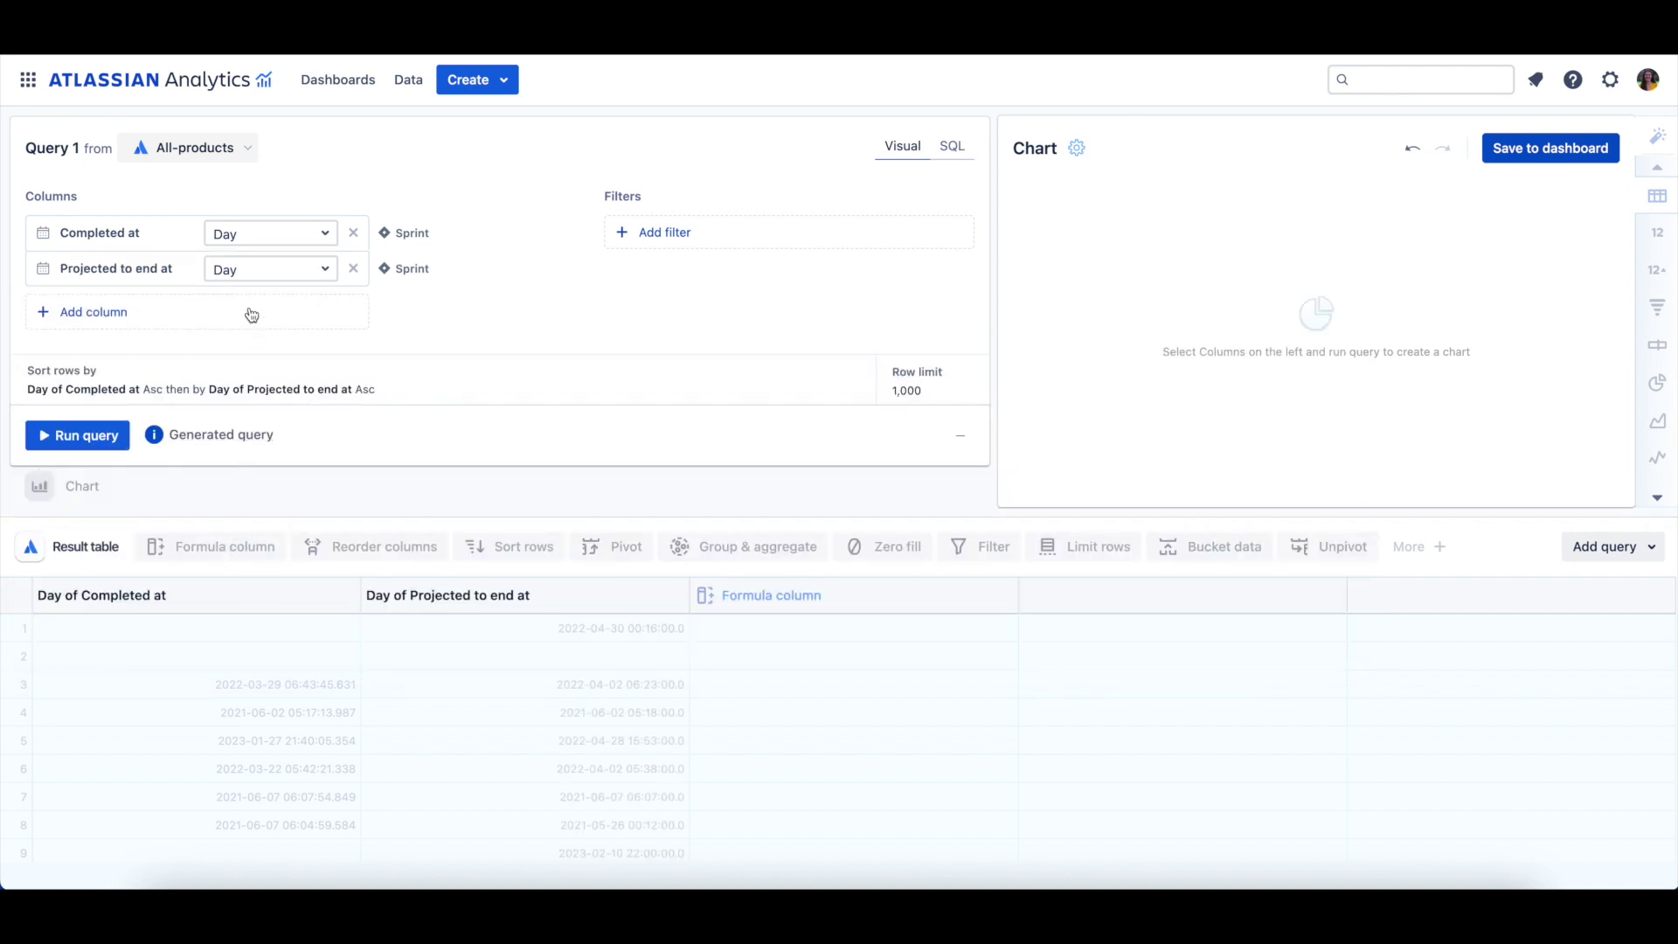
click(125, 316)
scroll(161, 532, down, 2)
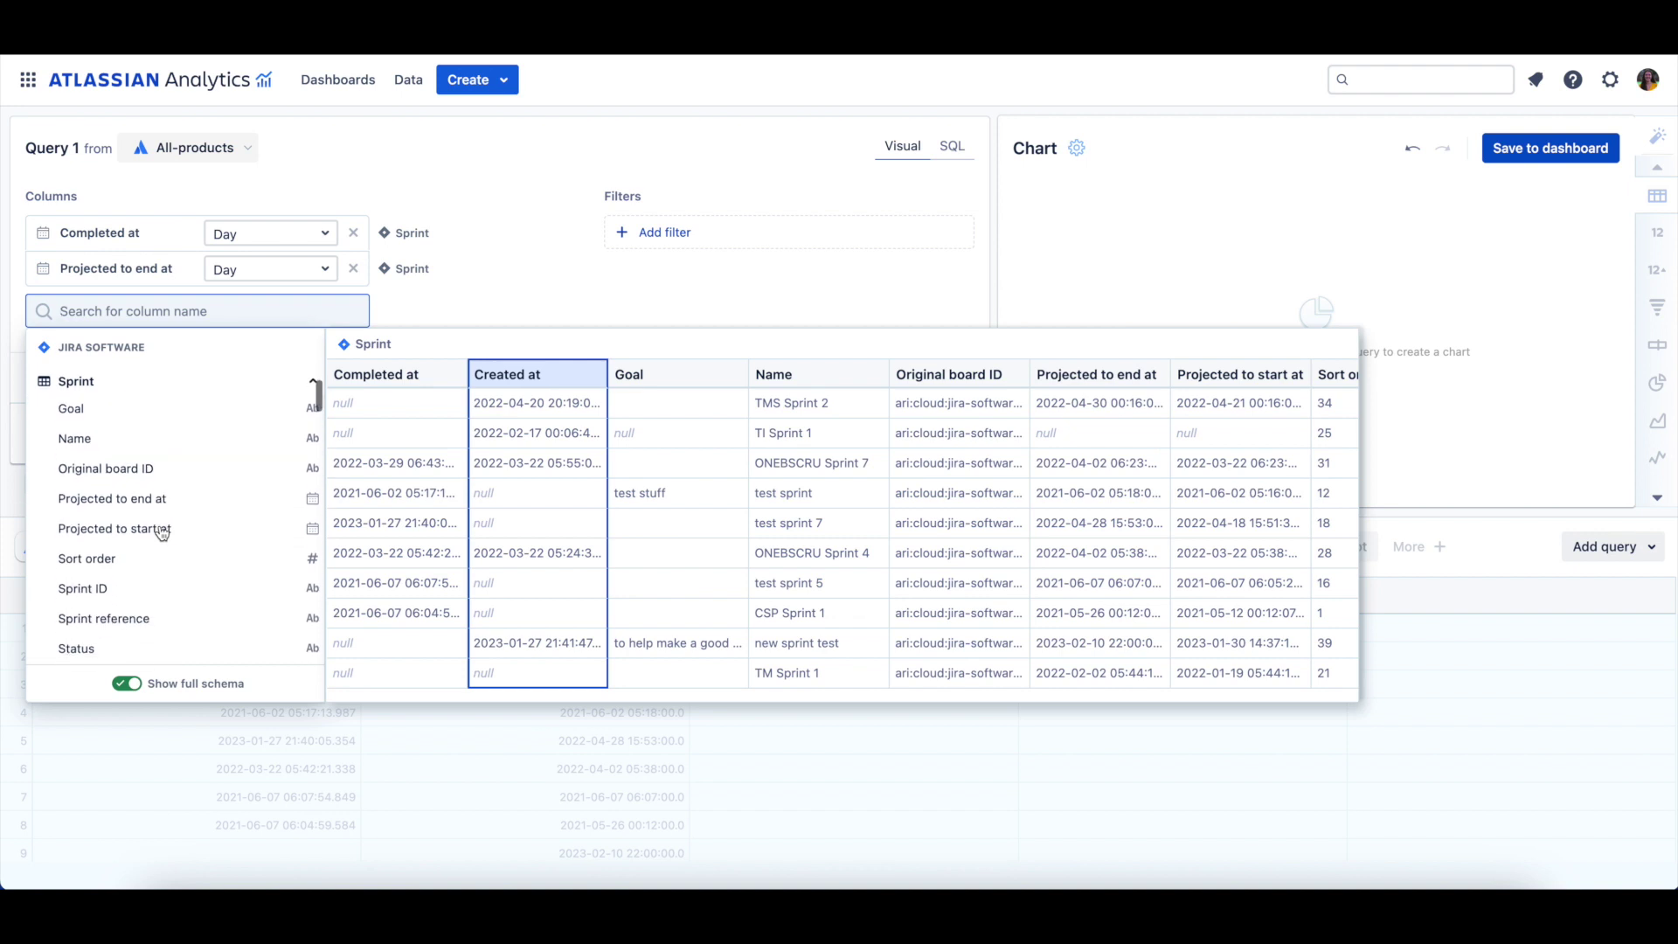
click(179, 589)
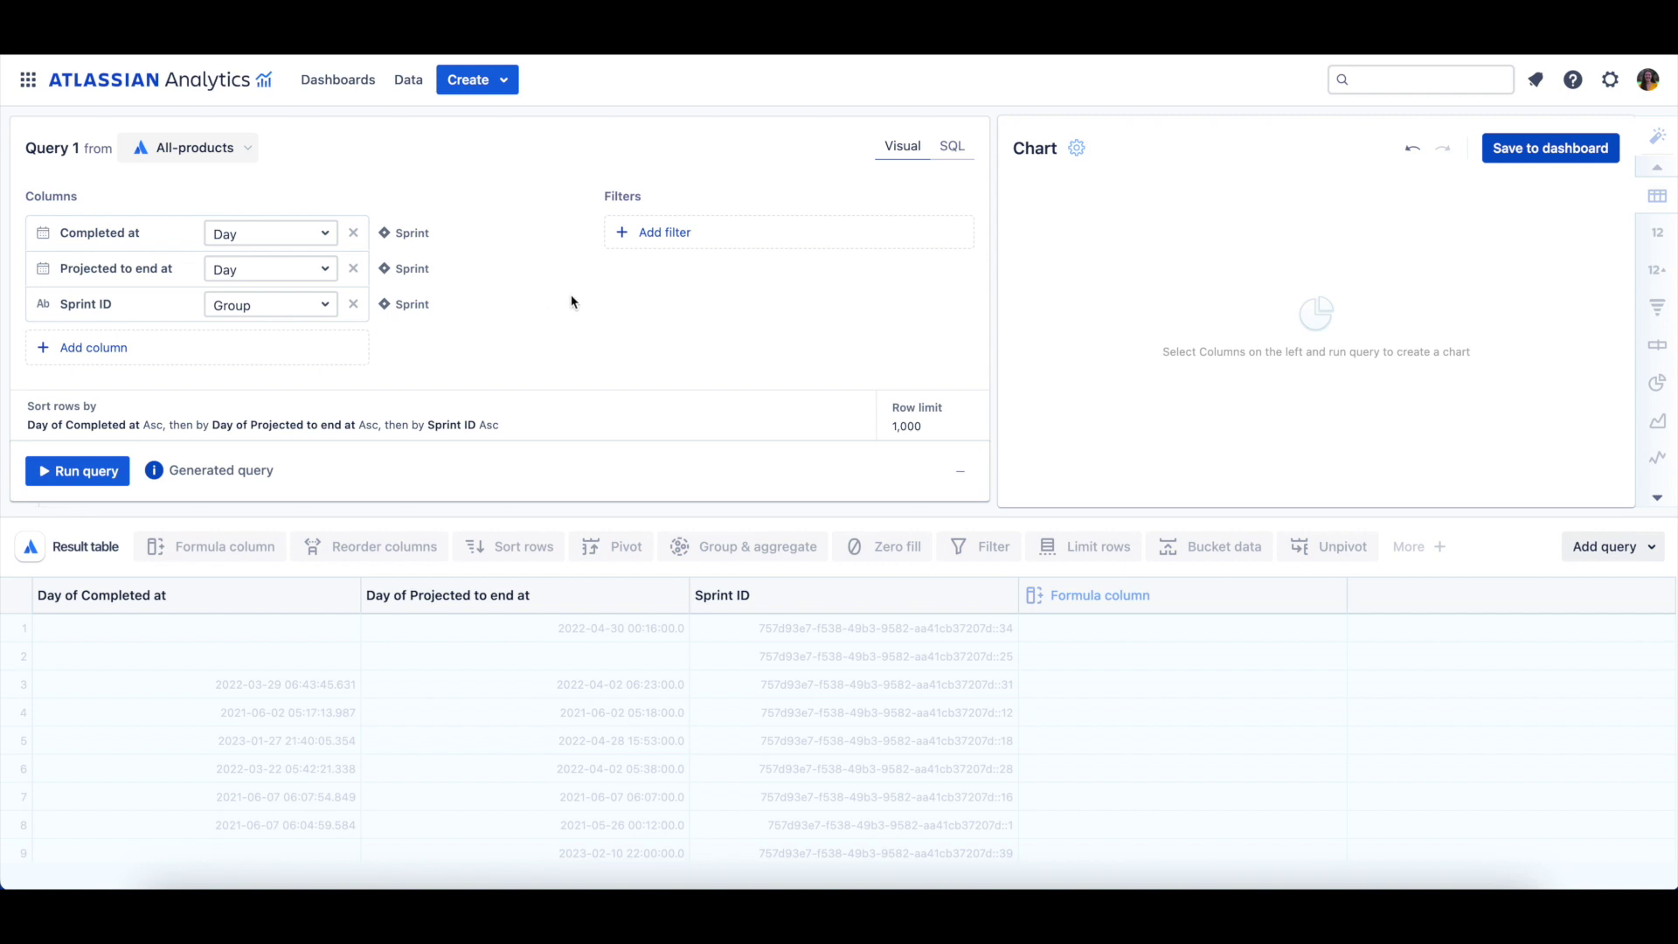
Filter Query 1 to Status = closed and run it, returning 19 sprints.
click(664, 242)
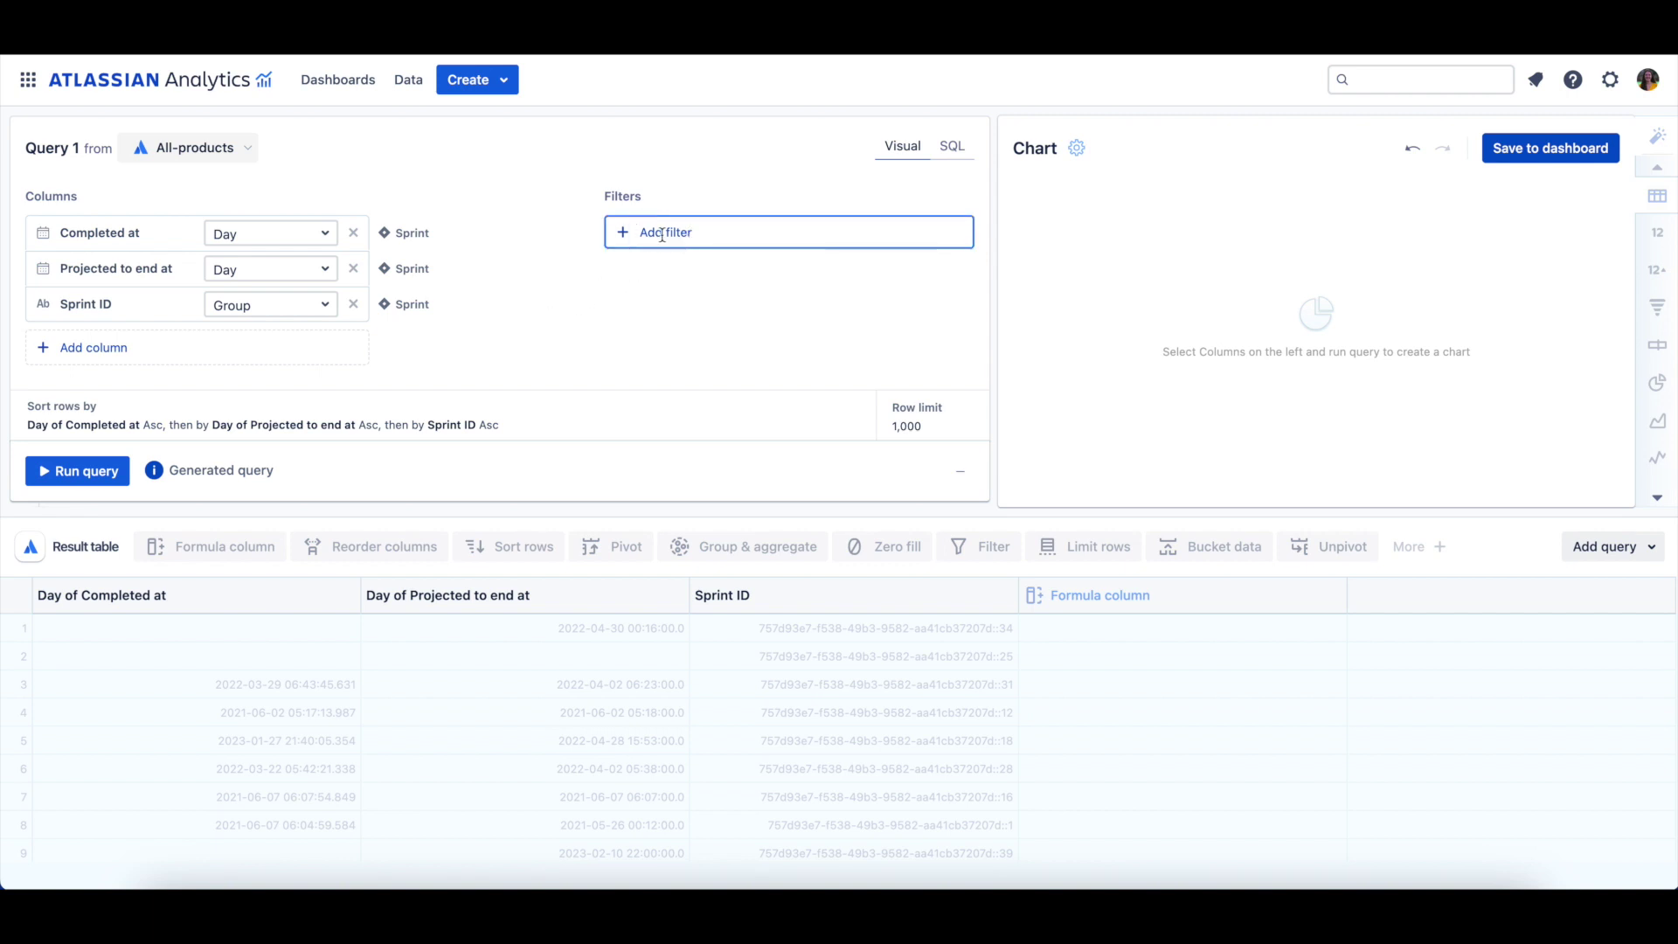
scroll(717, 411, down, 1)
scroll(717, 411, down, 2)
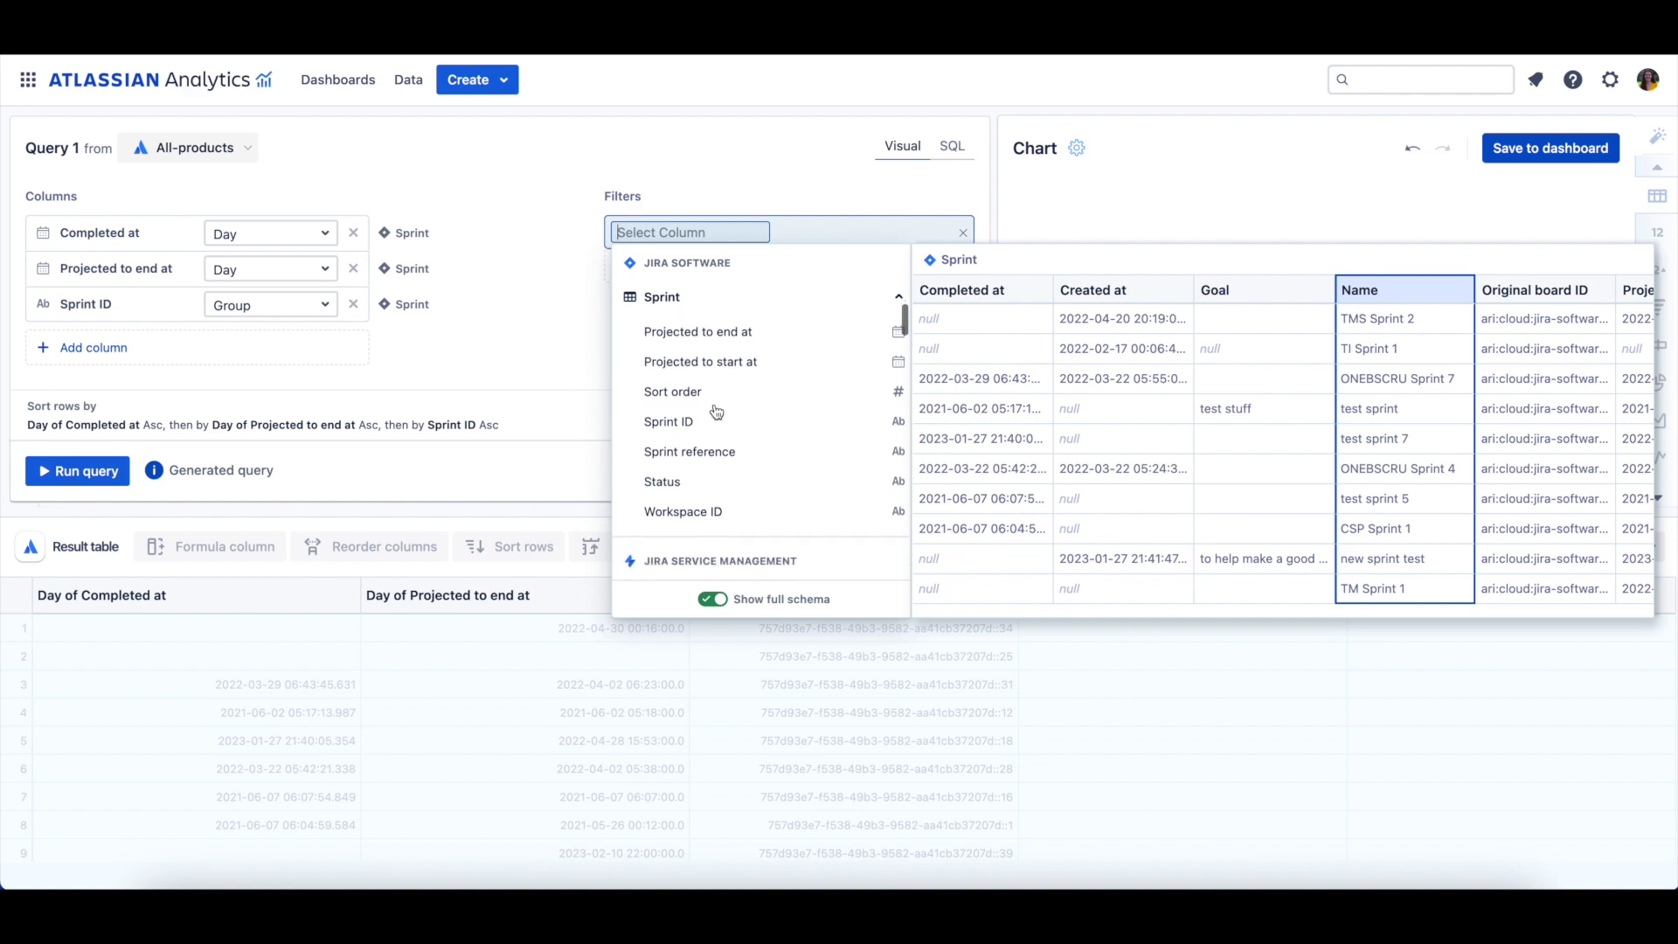
click(726, 495)
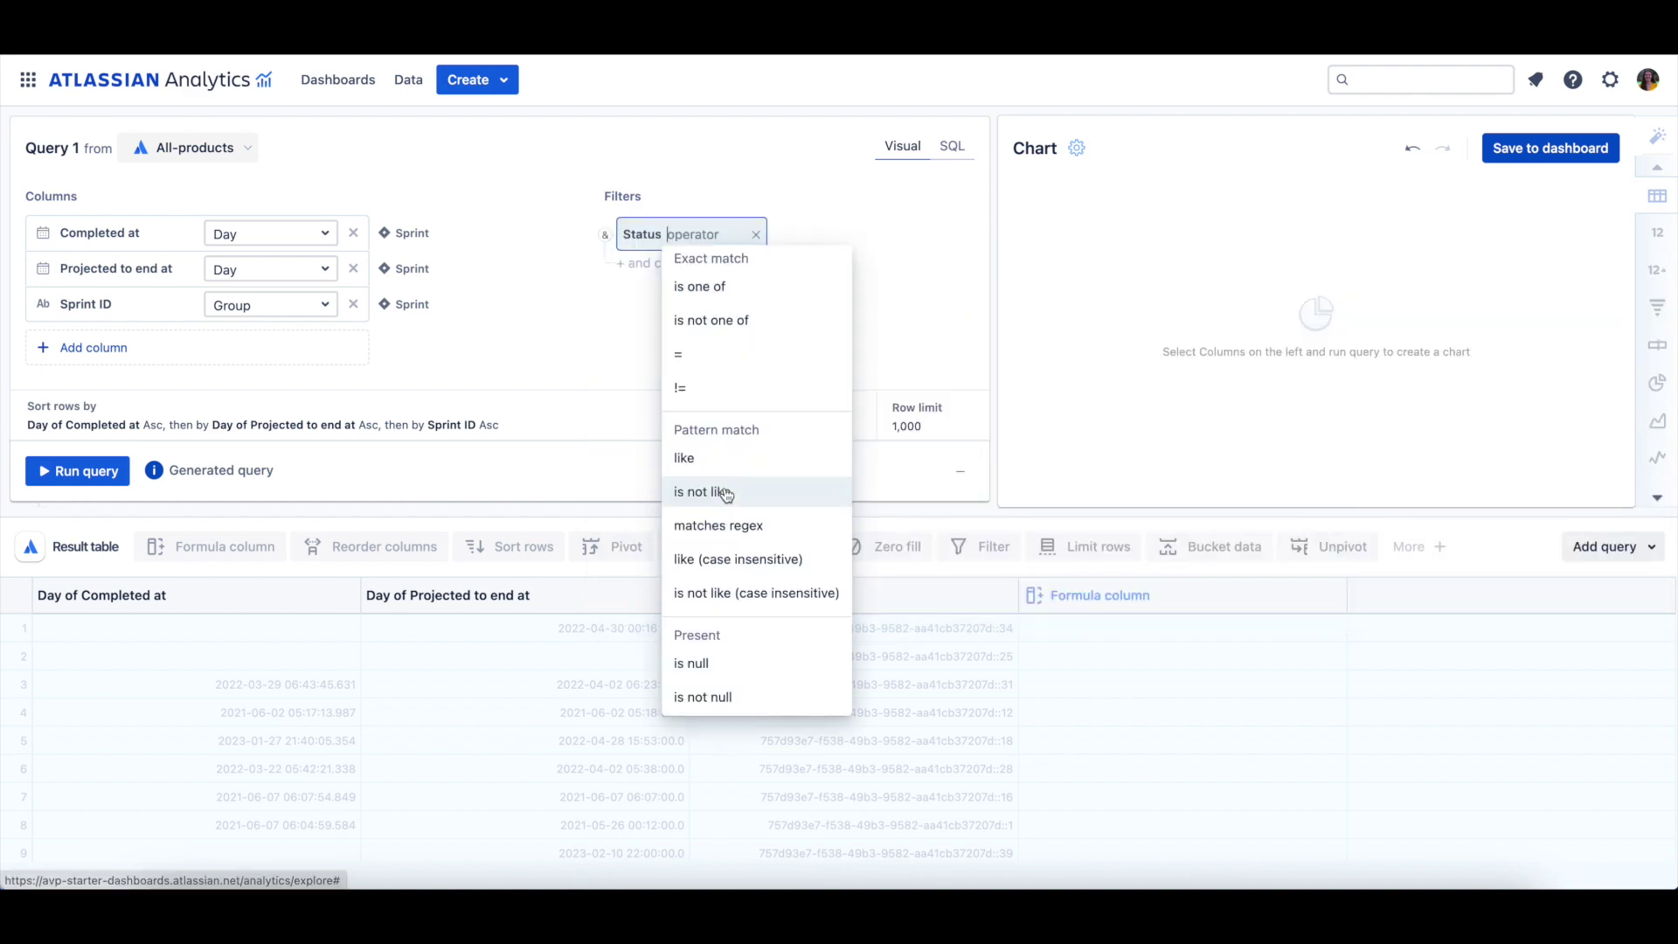
click(732, 364)
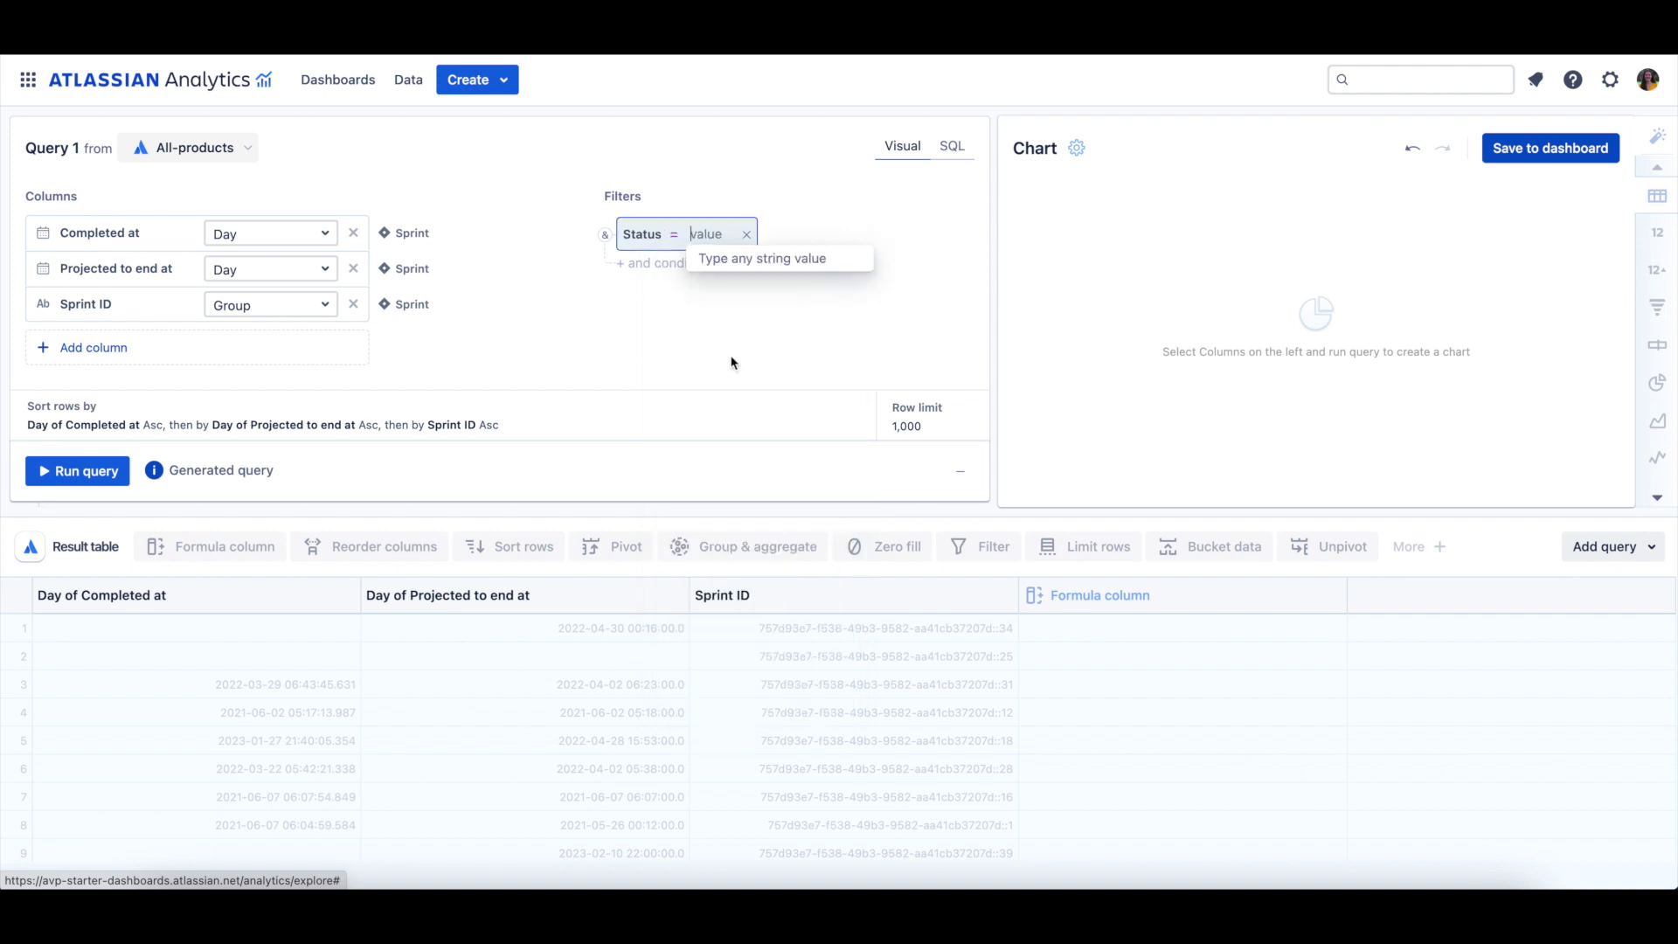
text(closed)
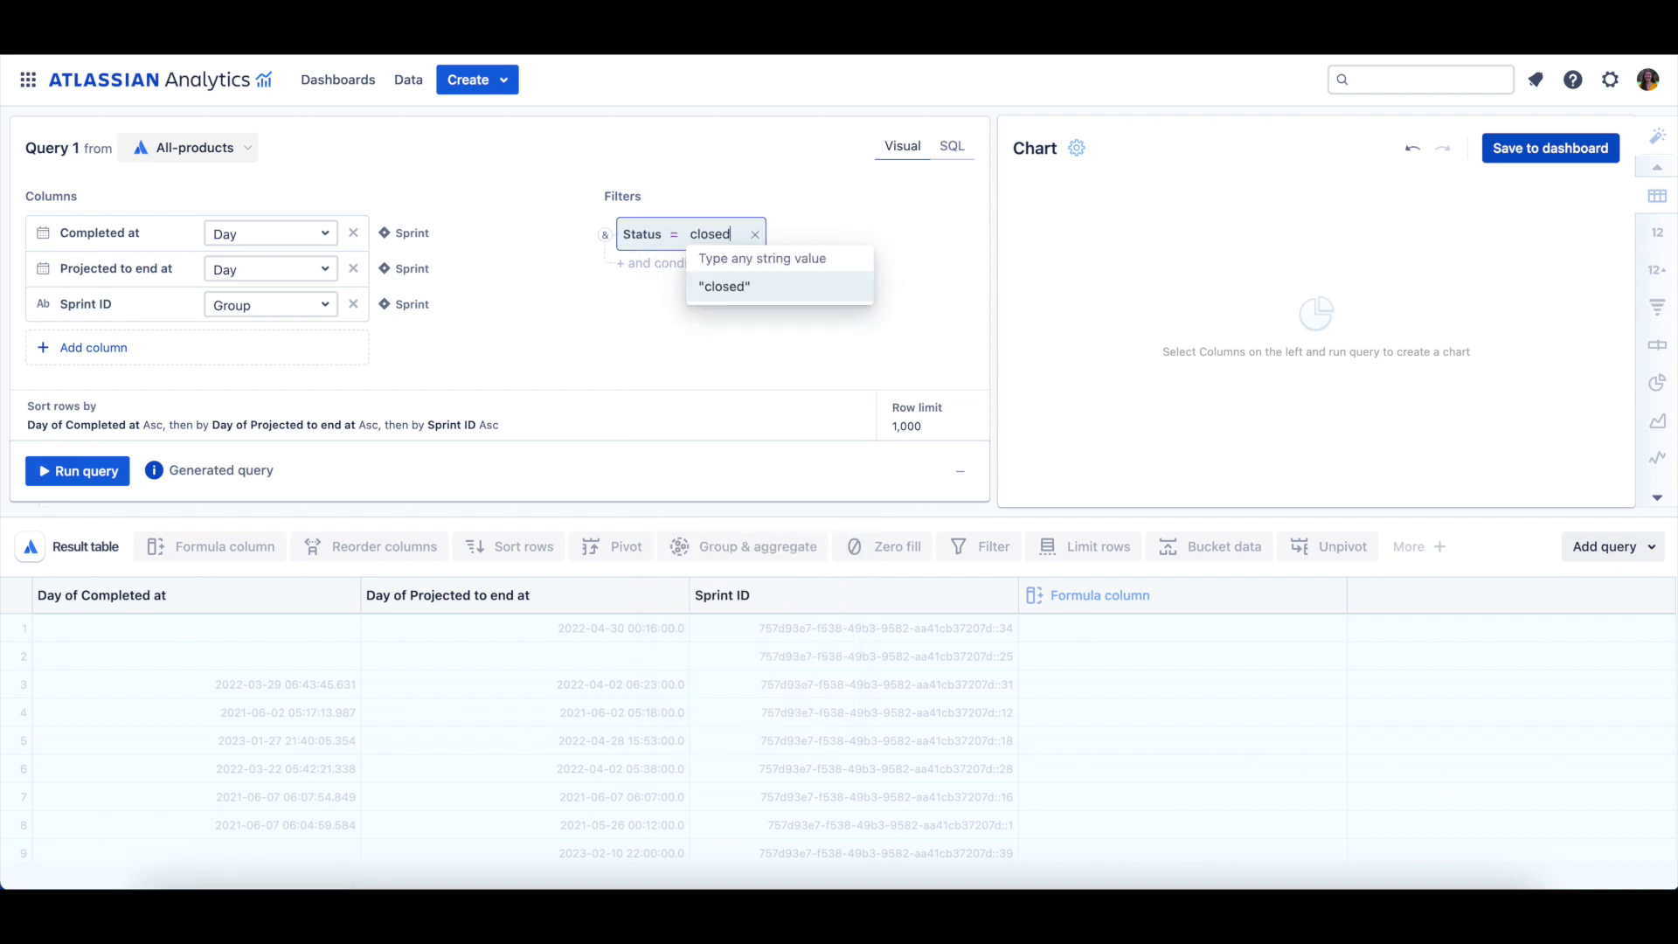
key(Return)
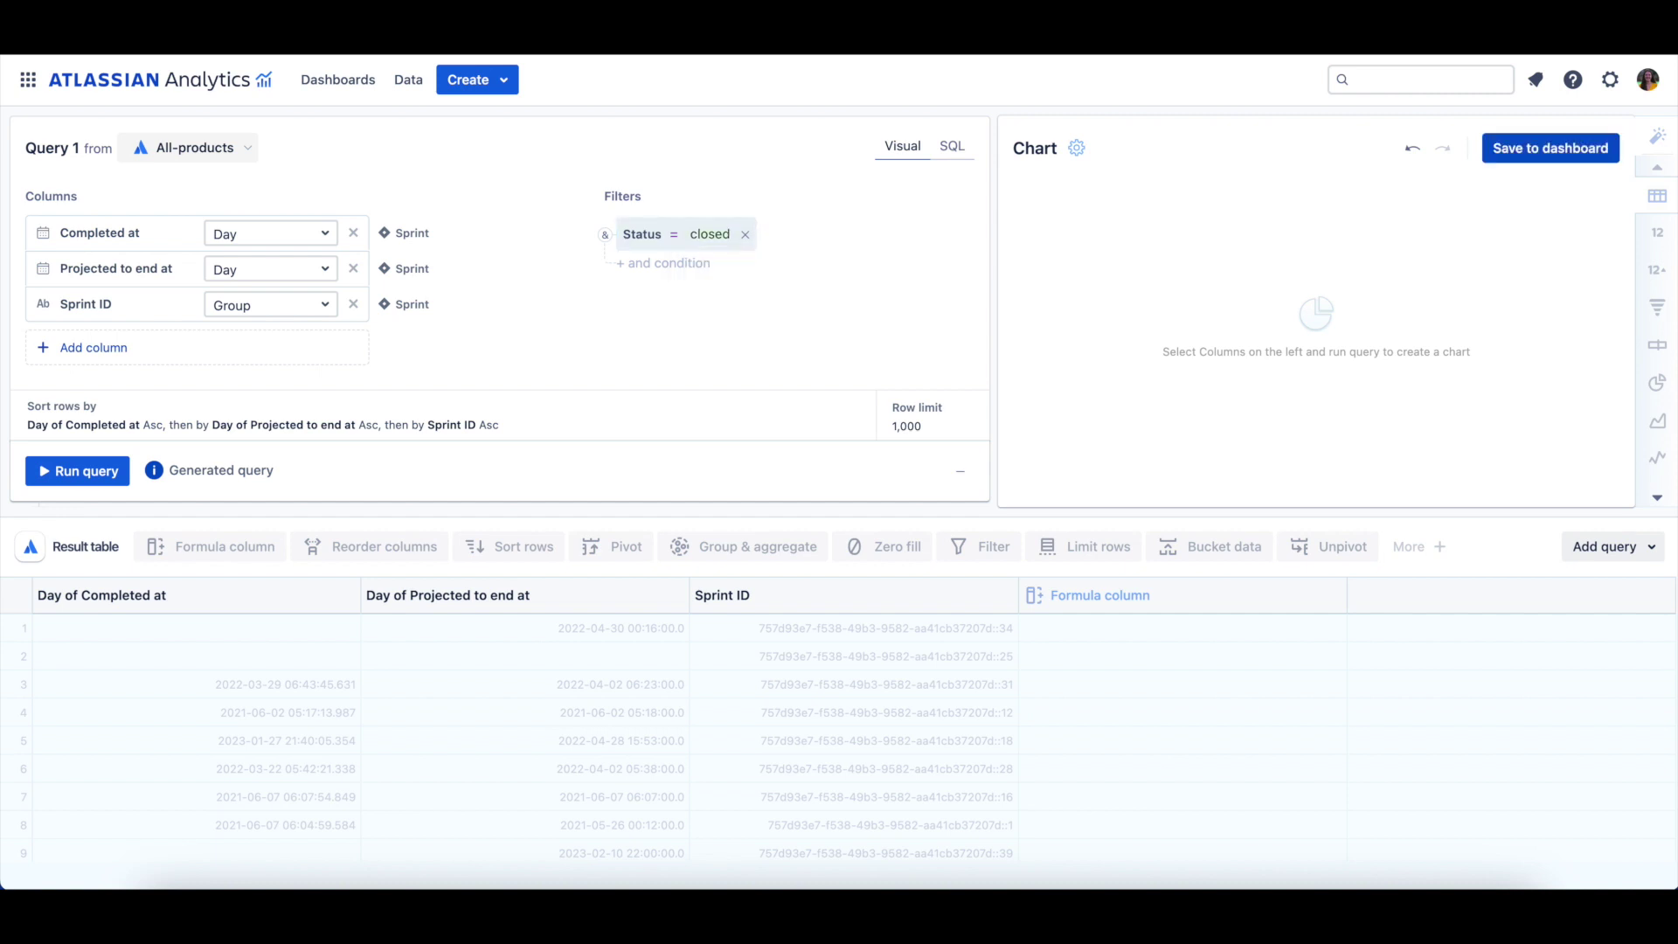
click(74, 476)
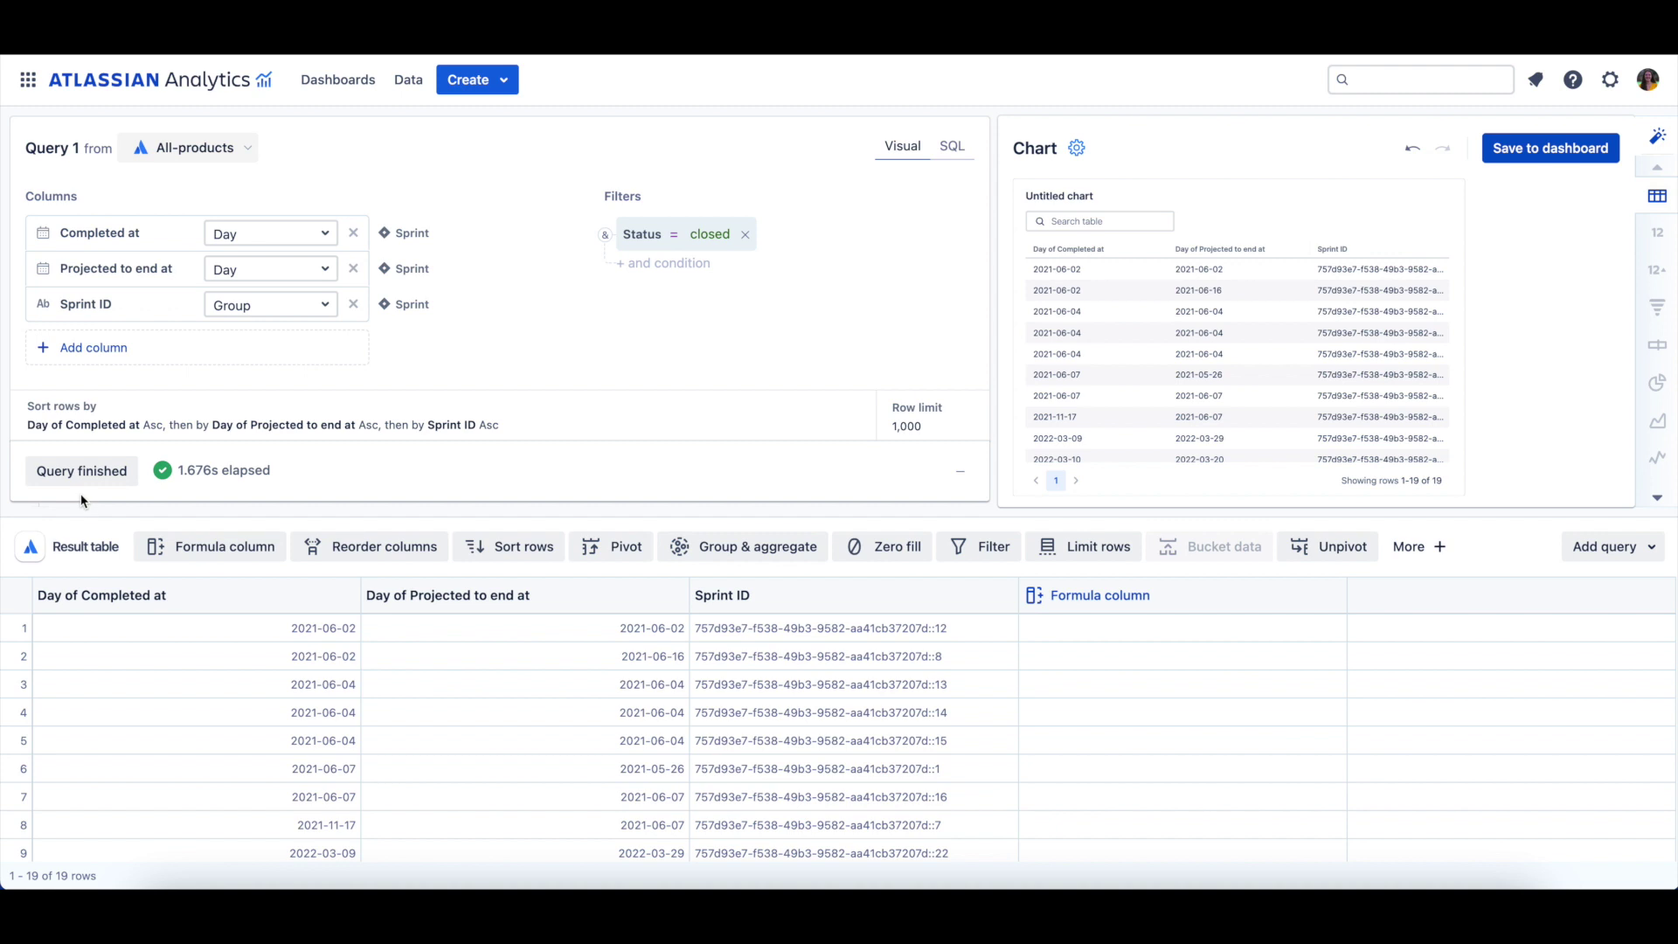
Add a Datediff formula column giving weeks between Day of Projected to end at and Day of Completed at.
click(204, 549)
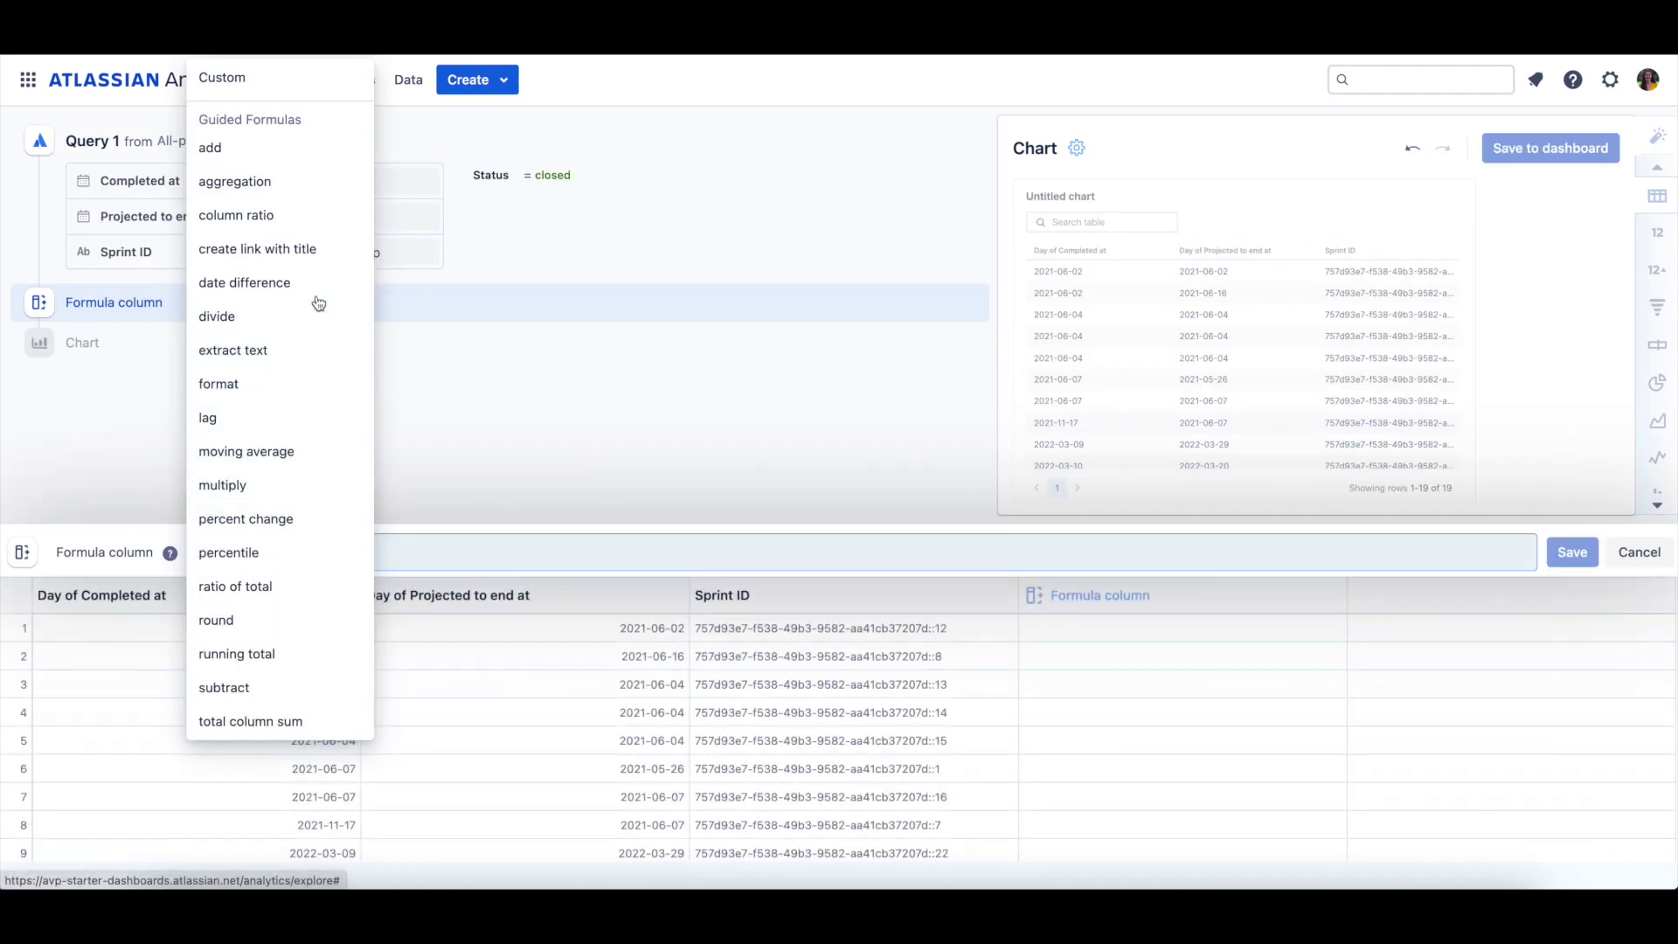
click(318, 293)
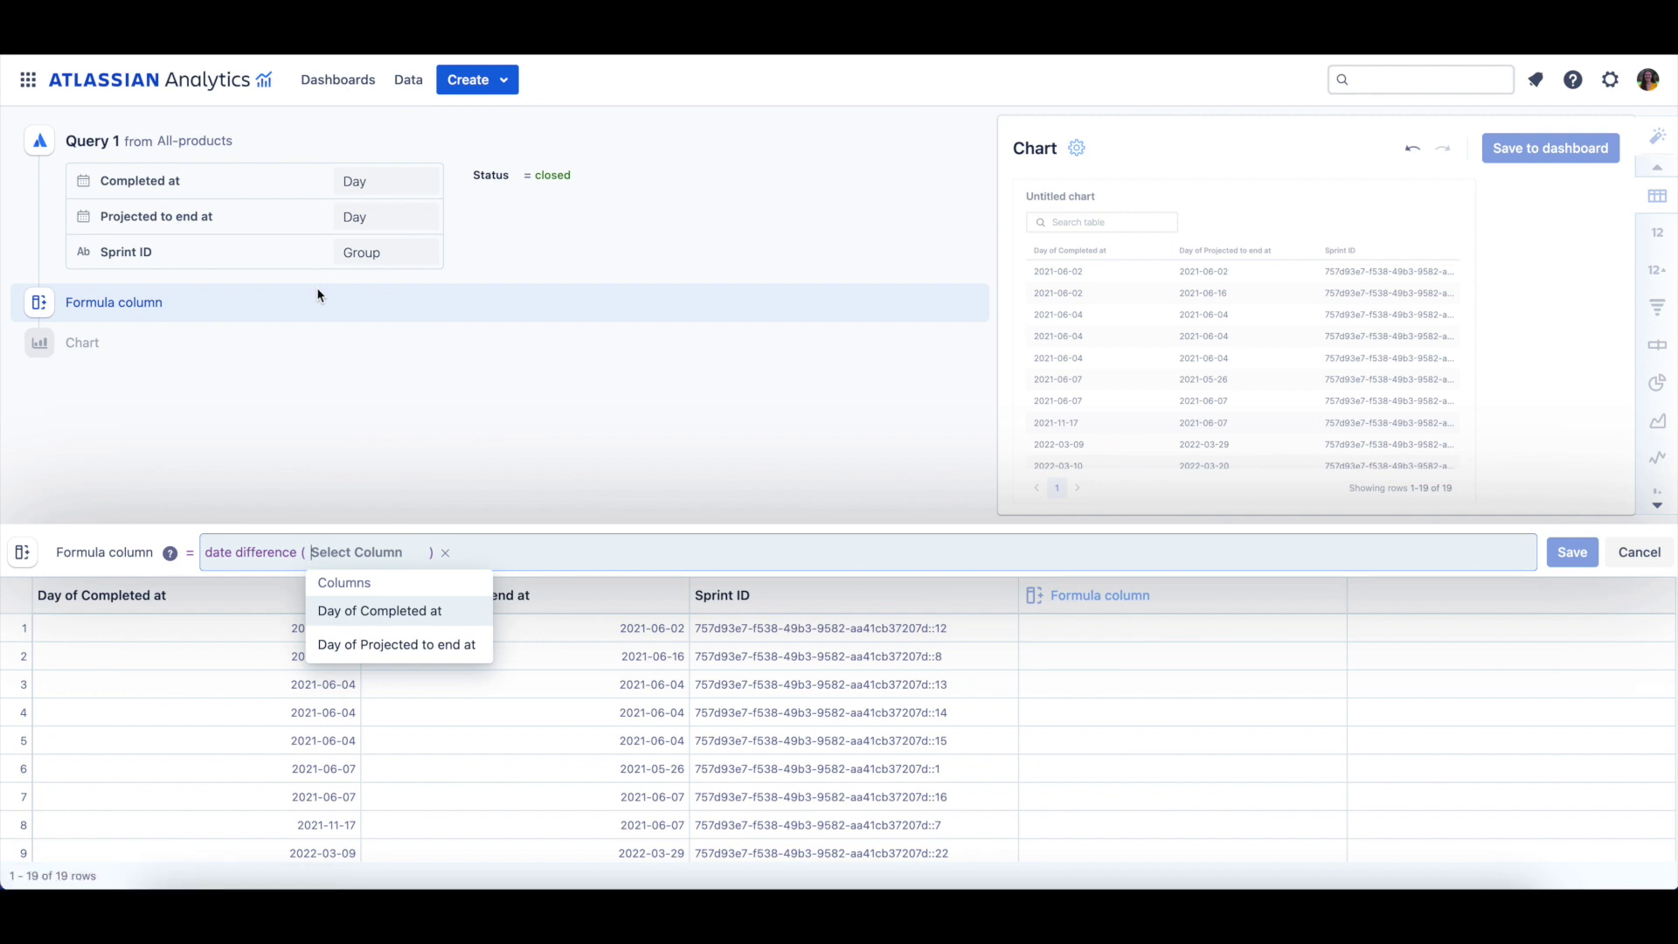
click(461, 651)
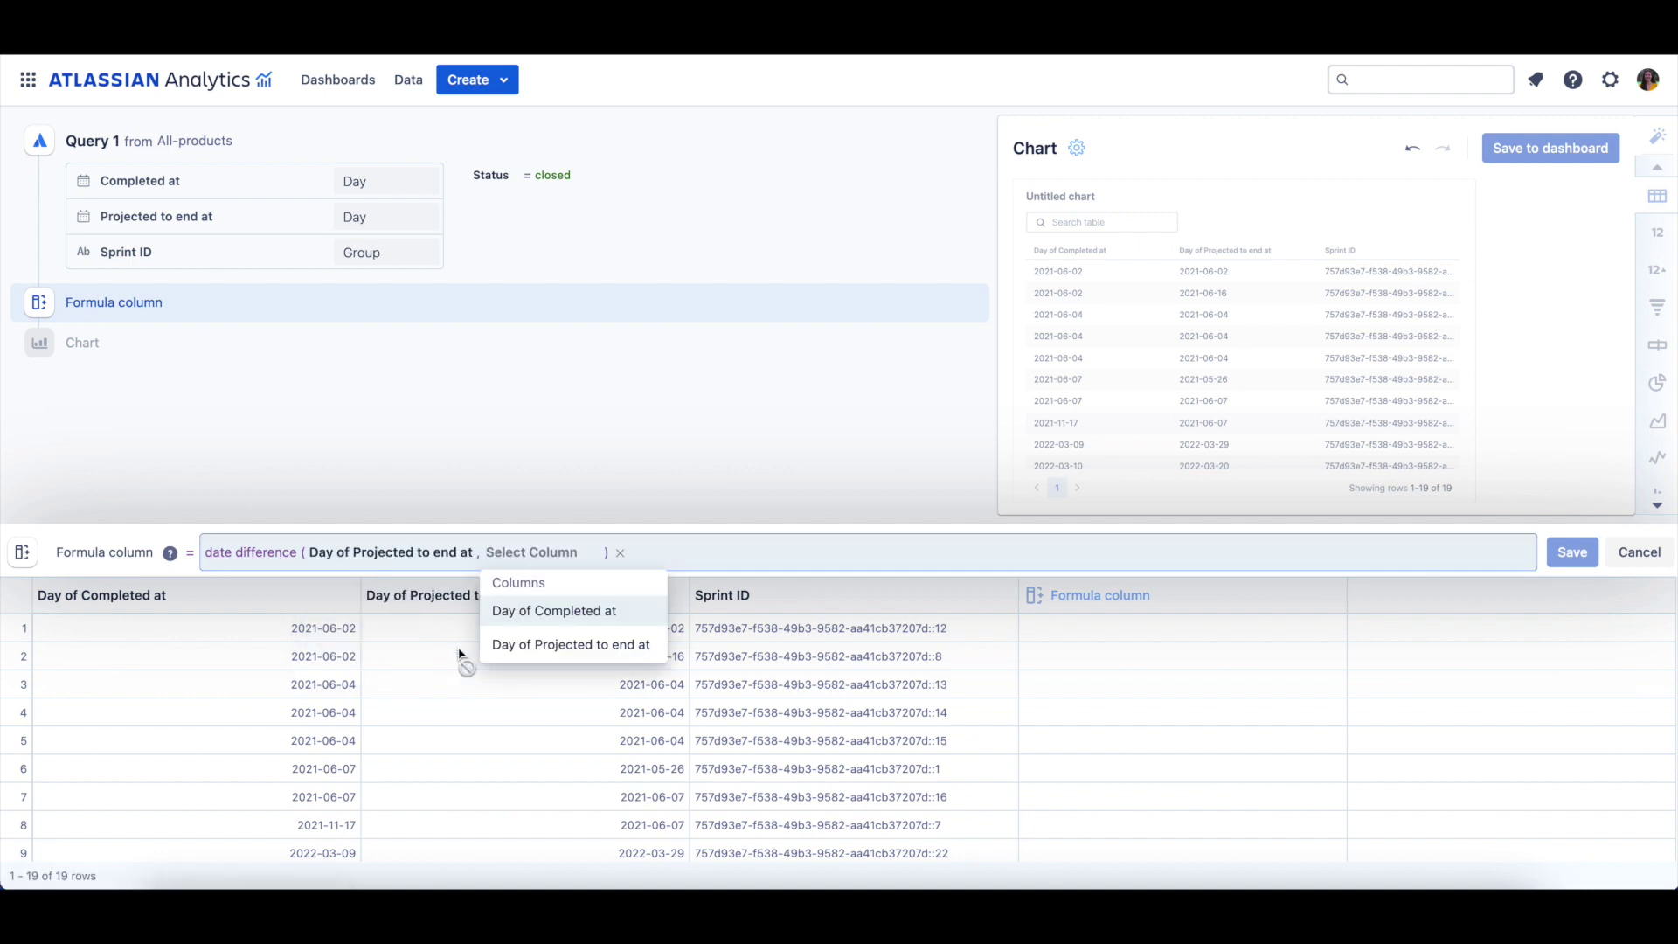
click(645, 622)
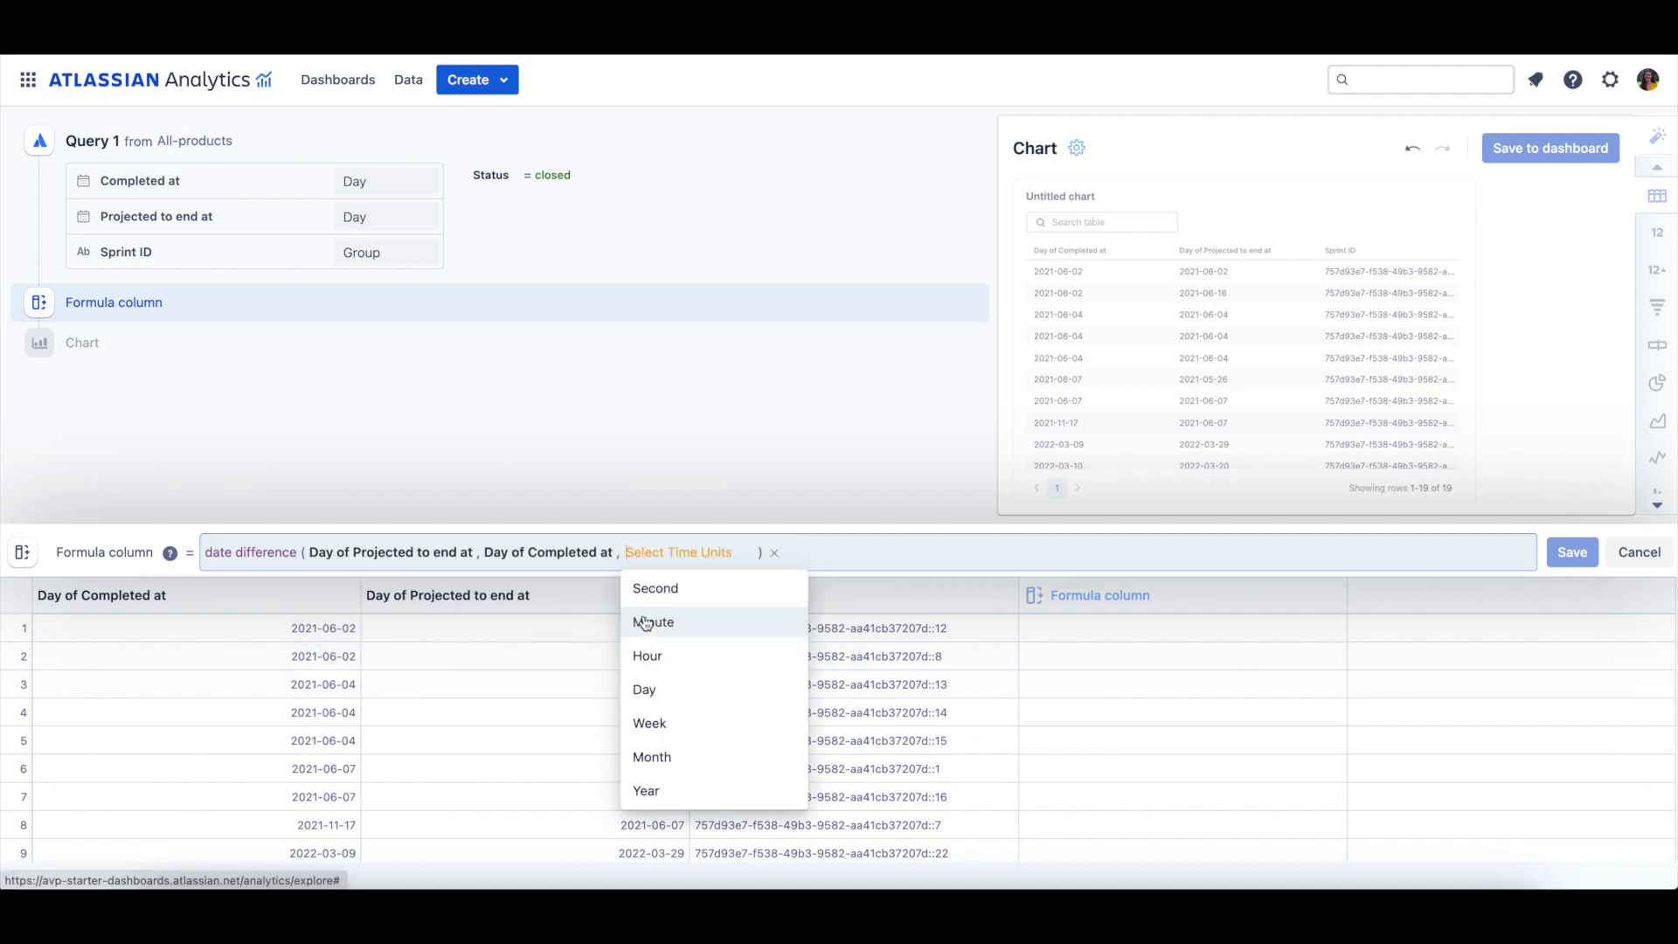
click(745, 728)
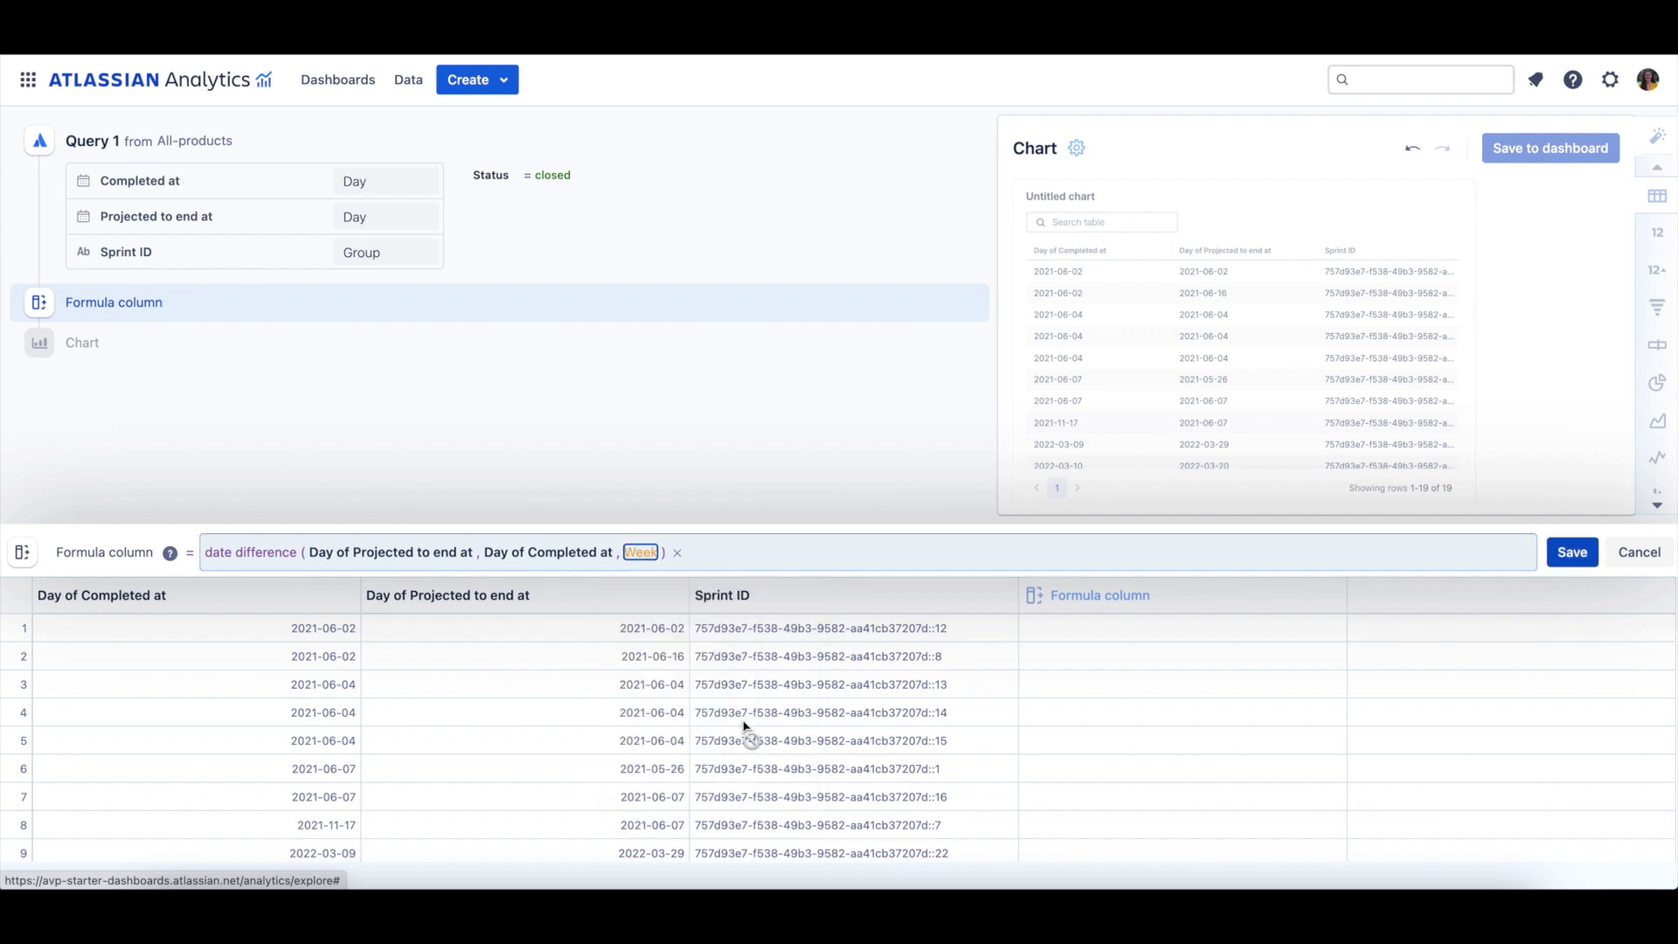
click(1584, 553)
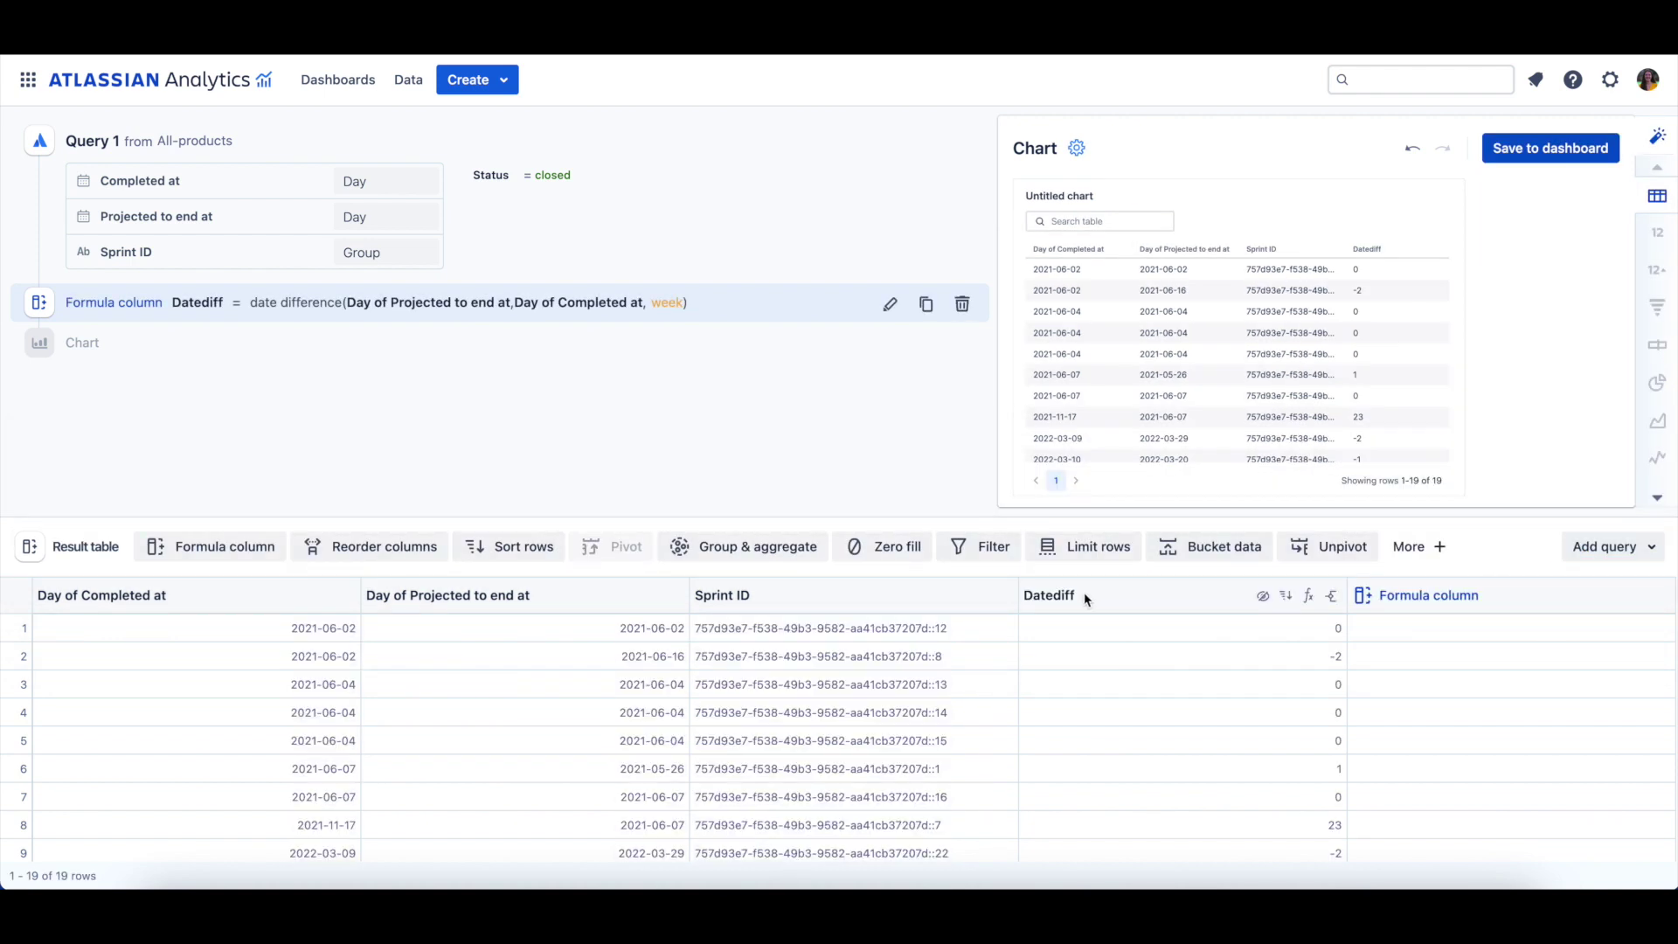
click(1048, 595)
Rename Datediff to 'Sprint weeks' and hide both date columns.
text(Sprint weeks)
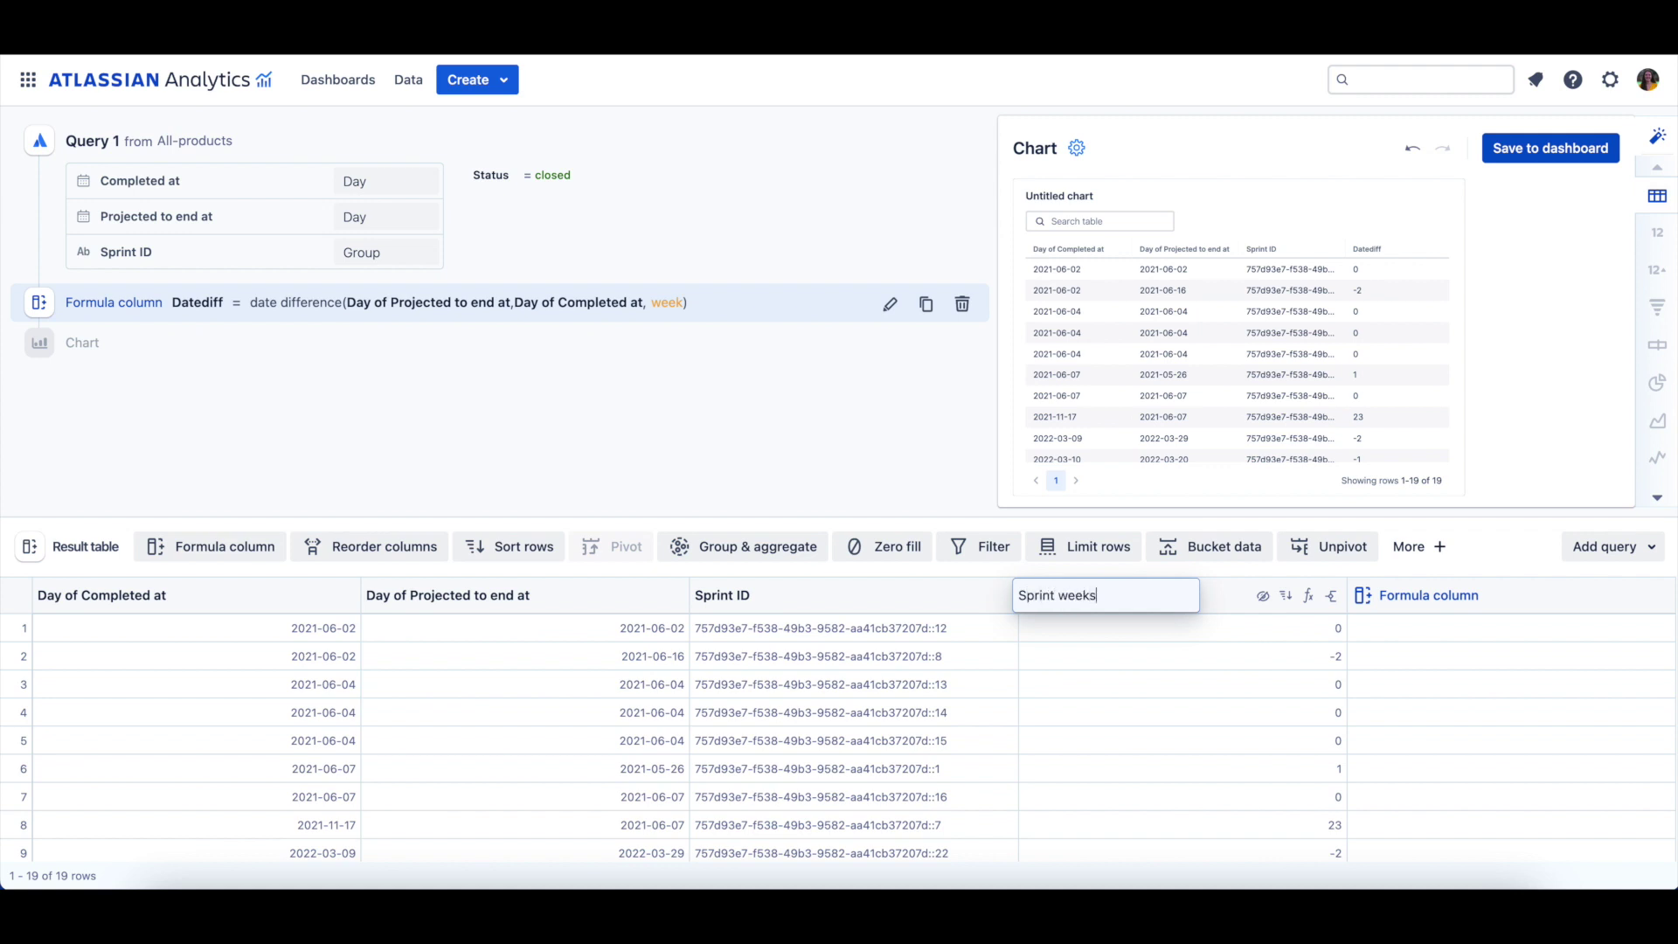
key(Return)
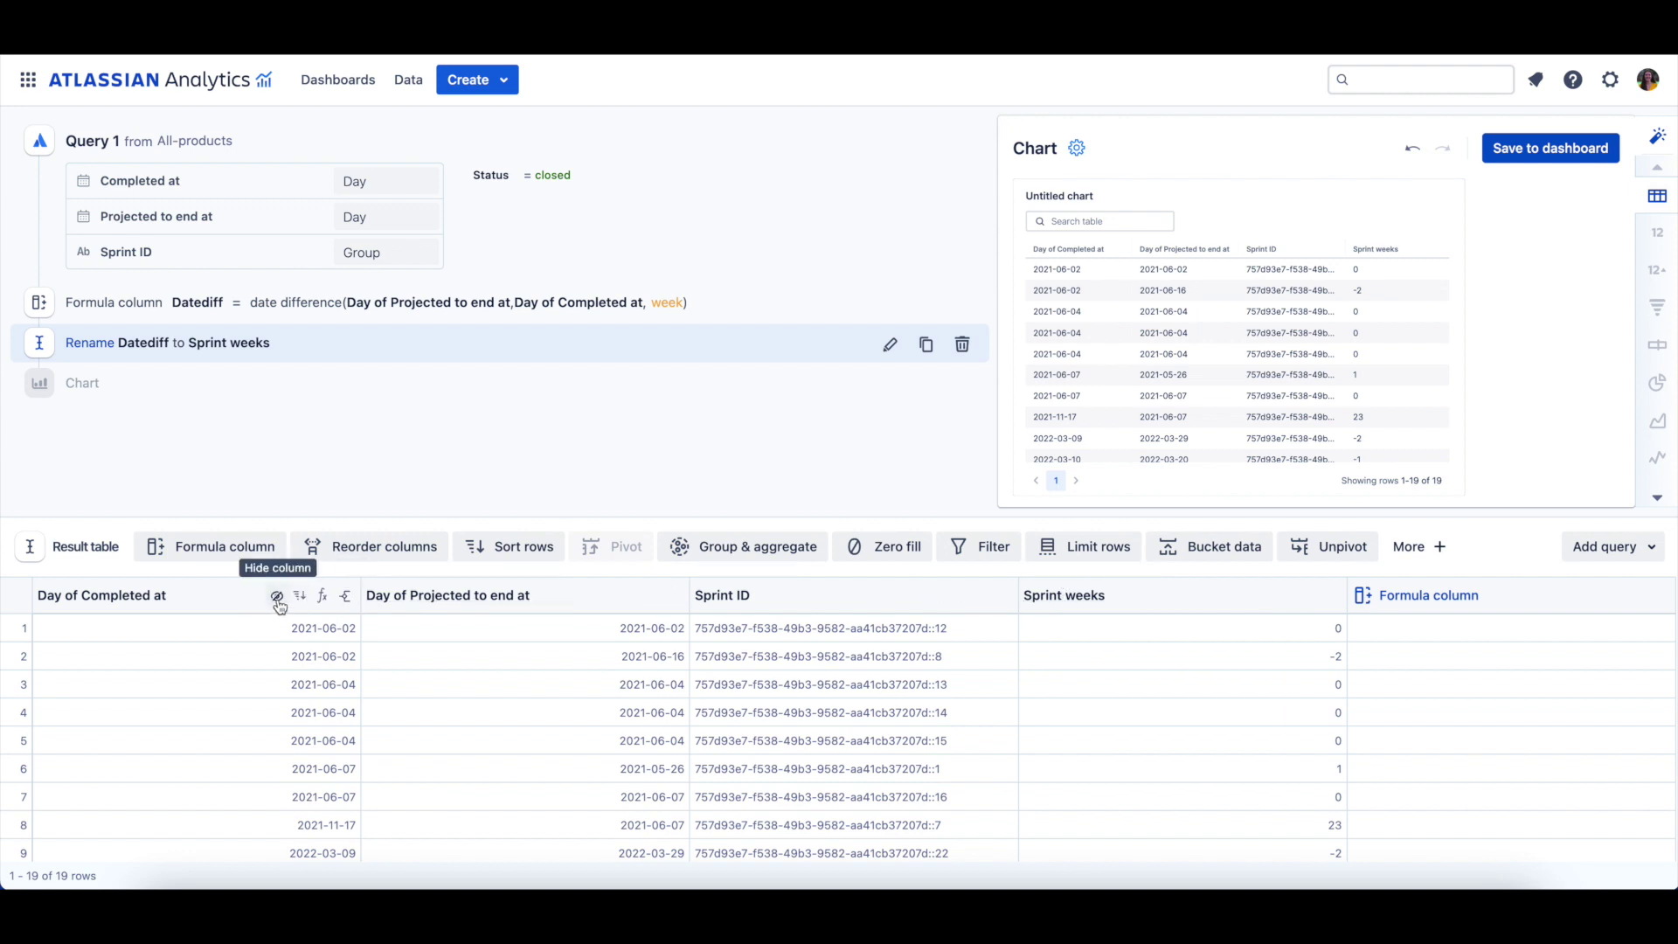
click(277, 597)
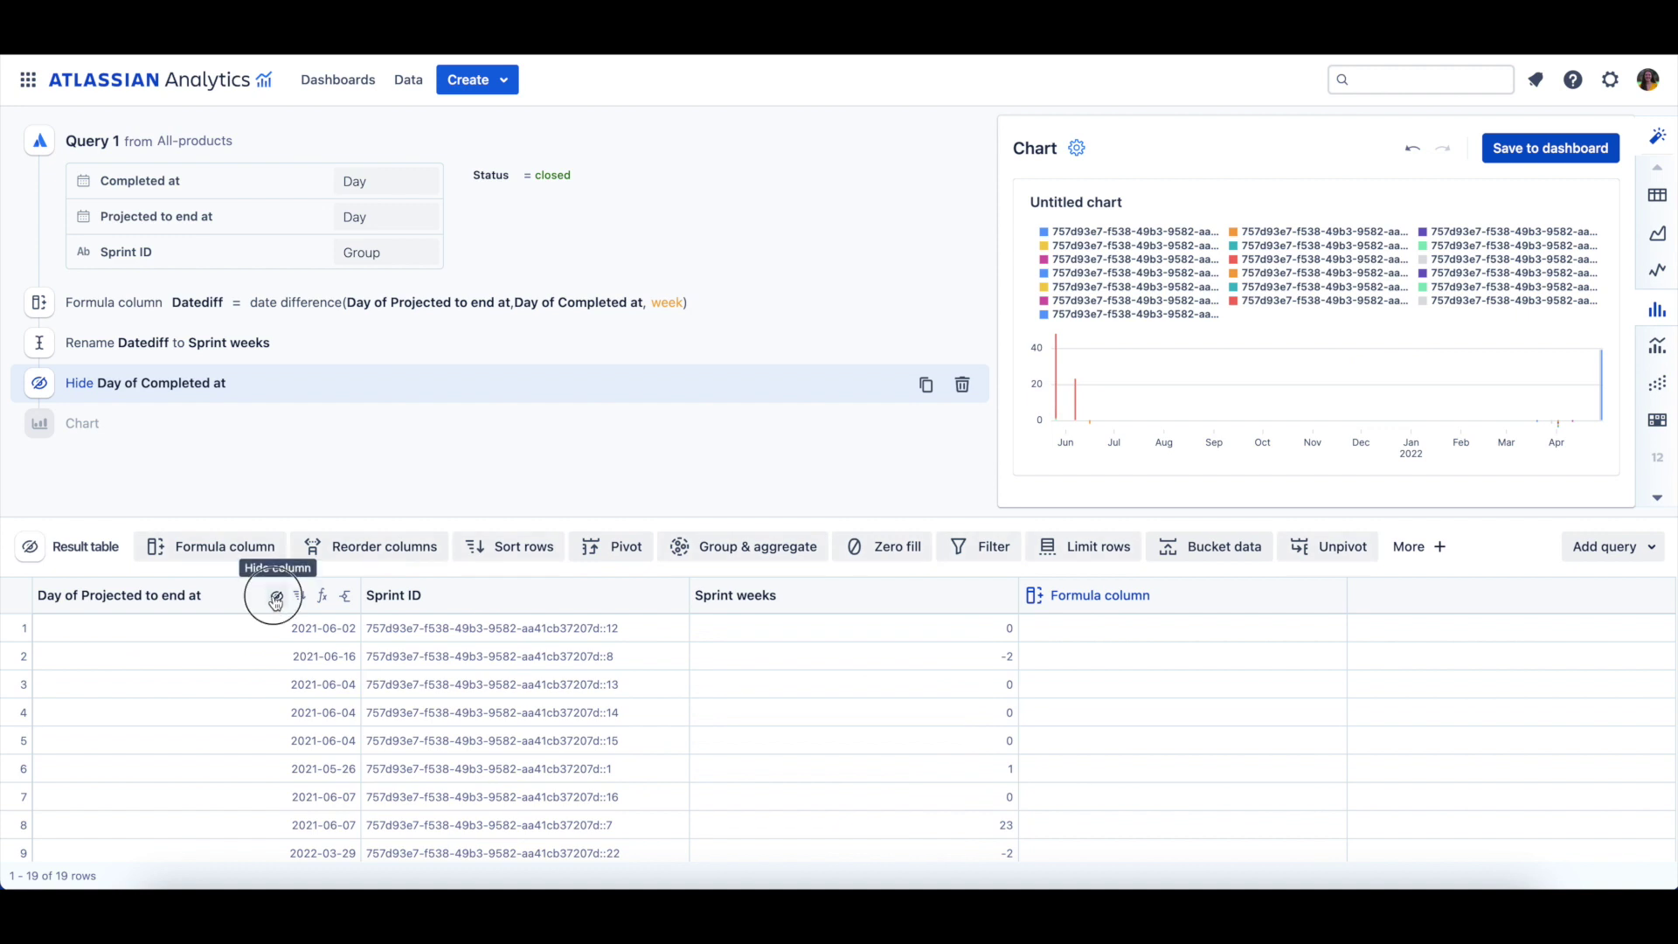
click(276, 600)
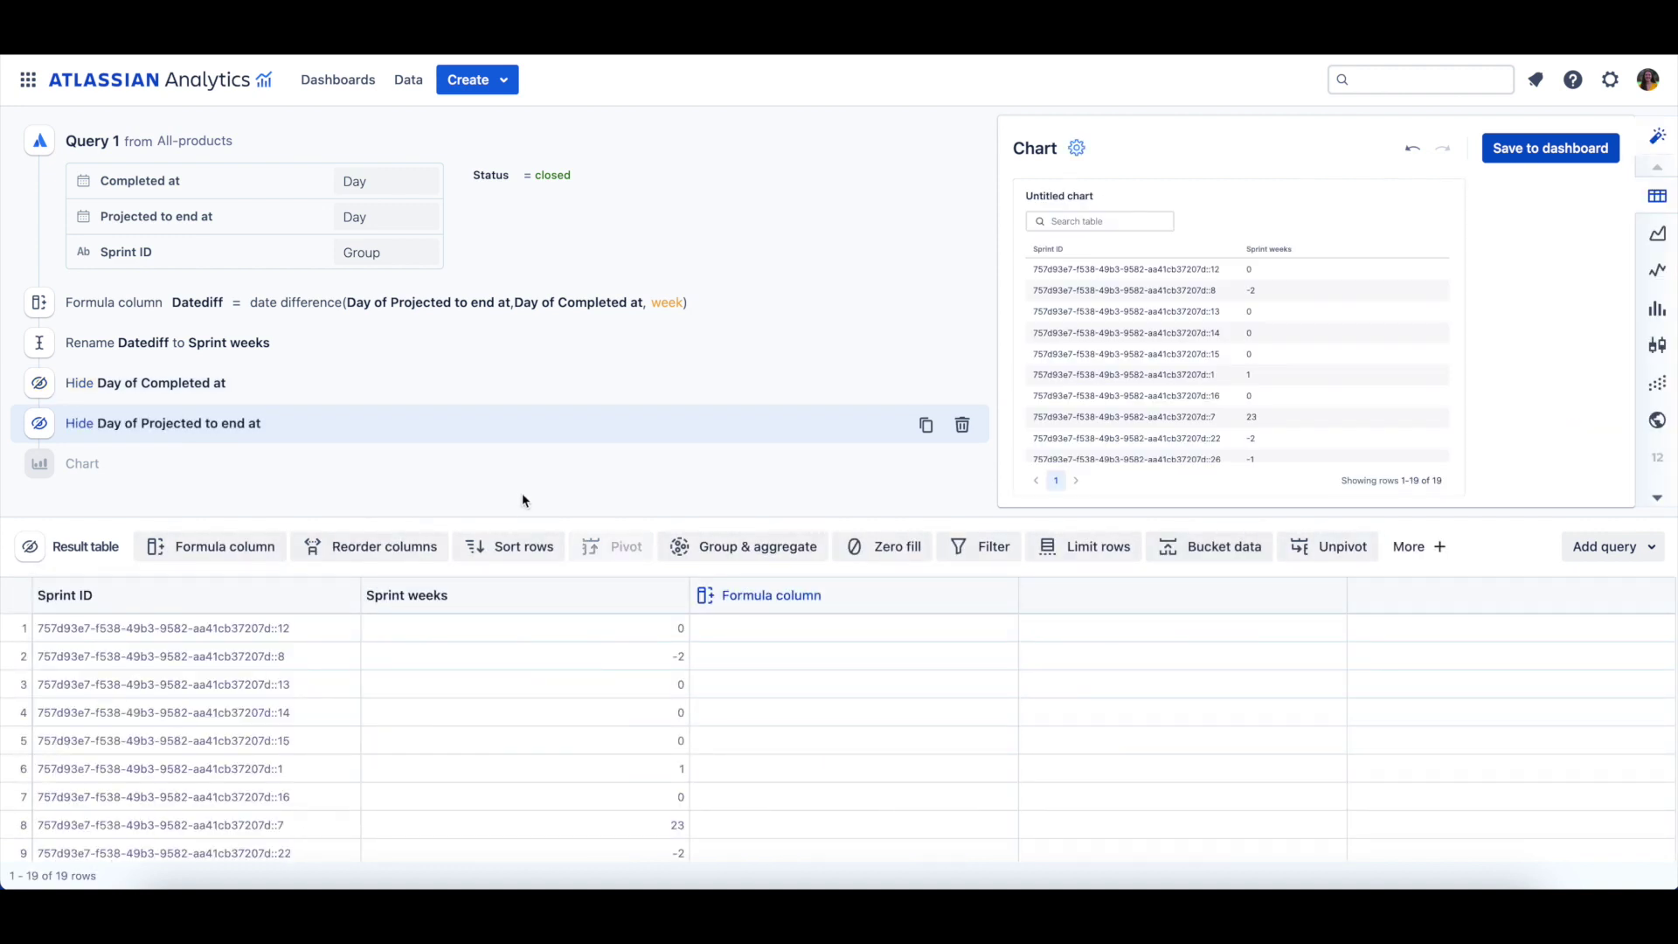
Sort the results by Sprint weeks in ascending order.
mouse_move(599, 605)
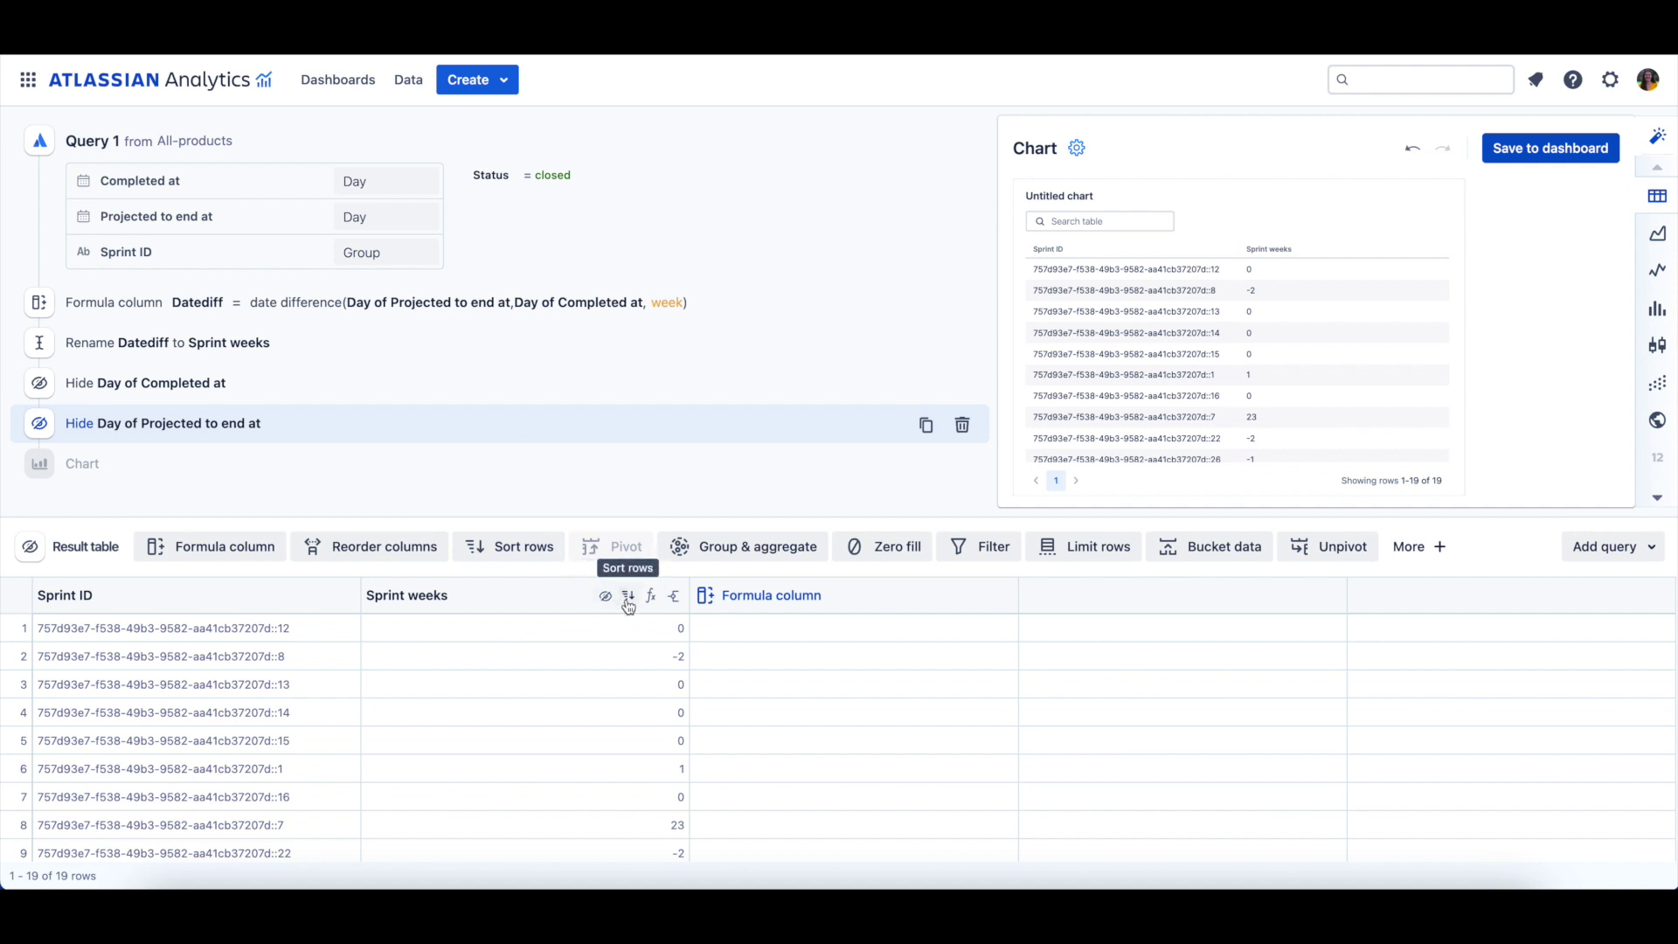
click(629, 597)
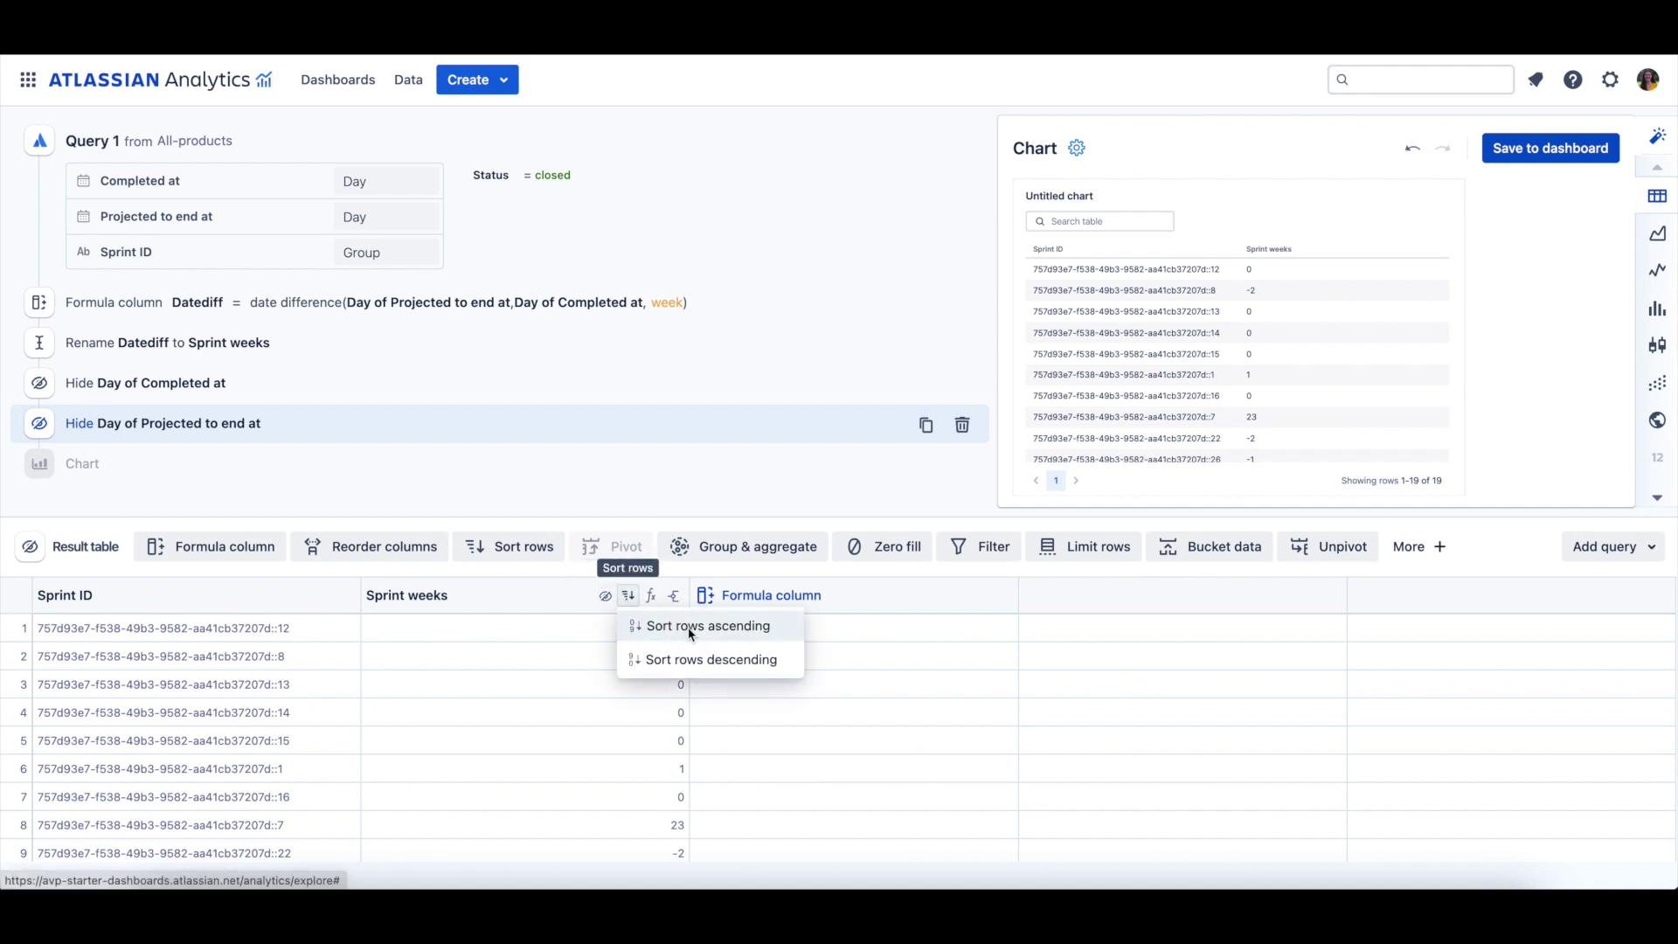
click(690, 628)
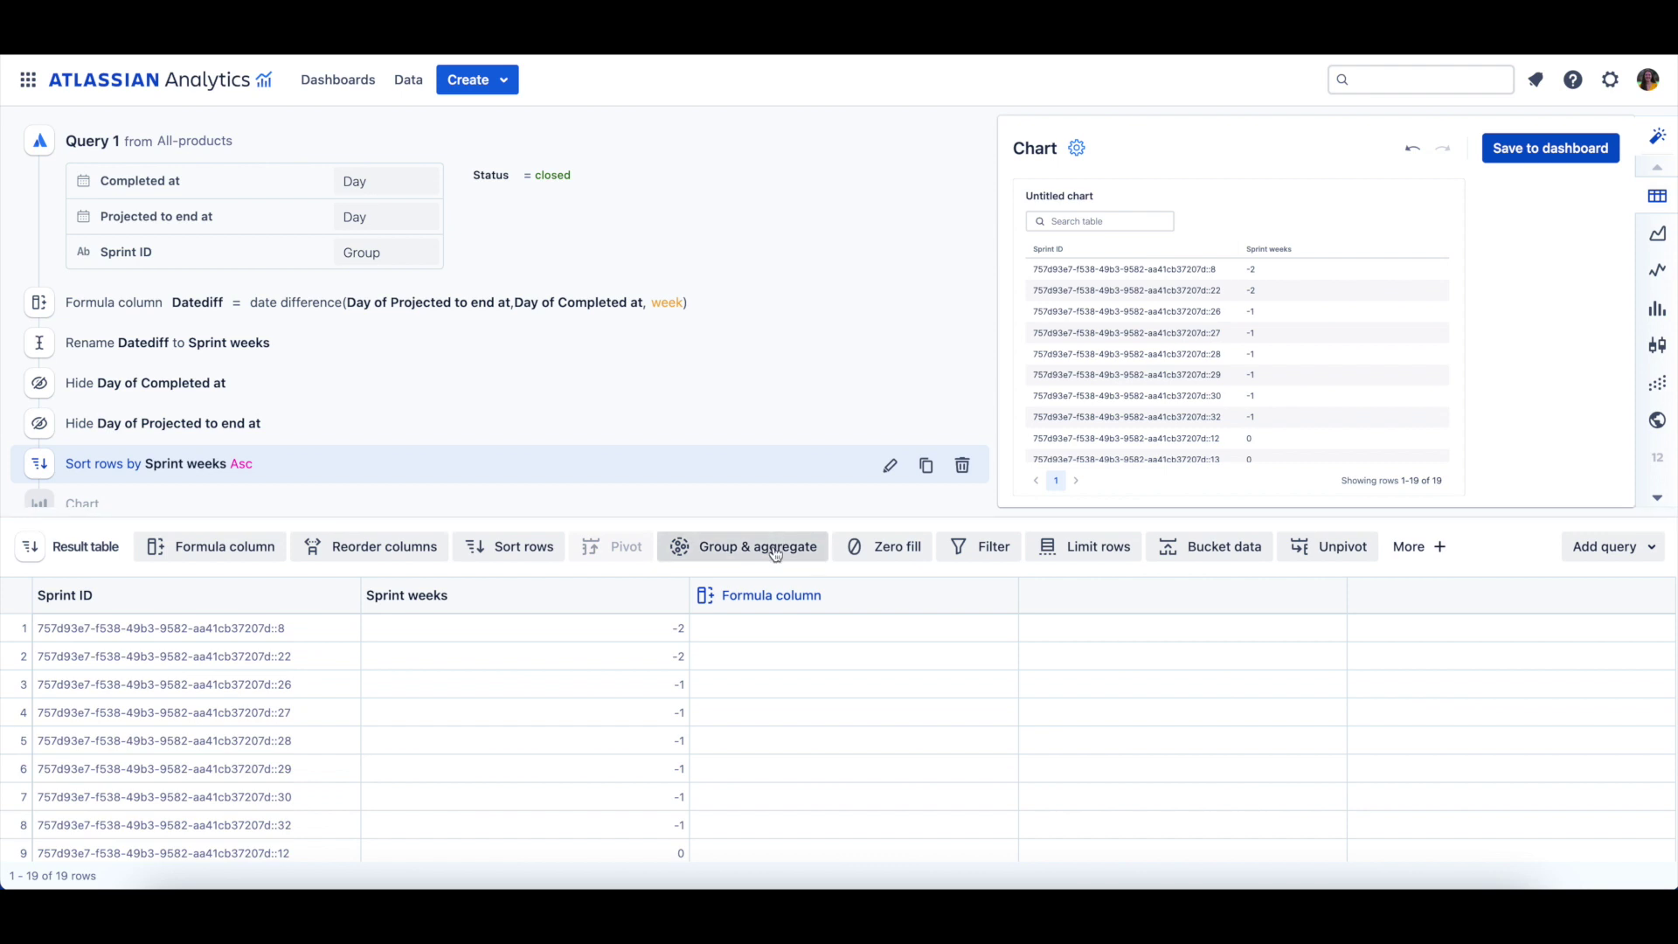
click(775, 548)
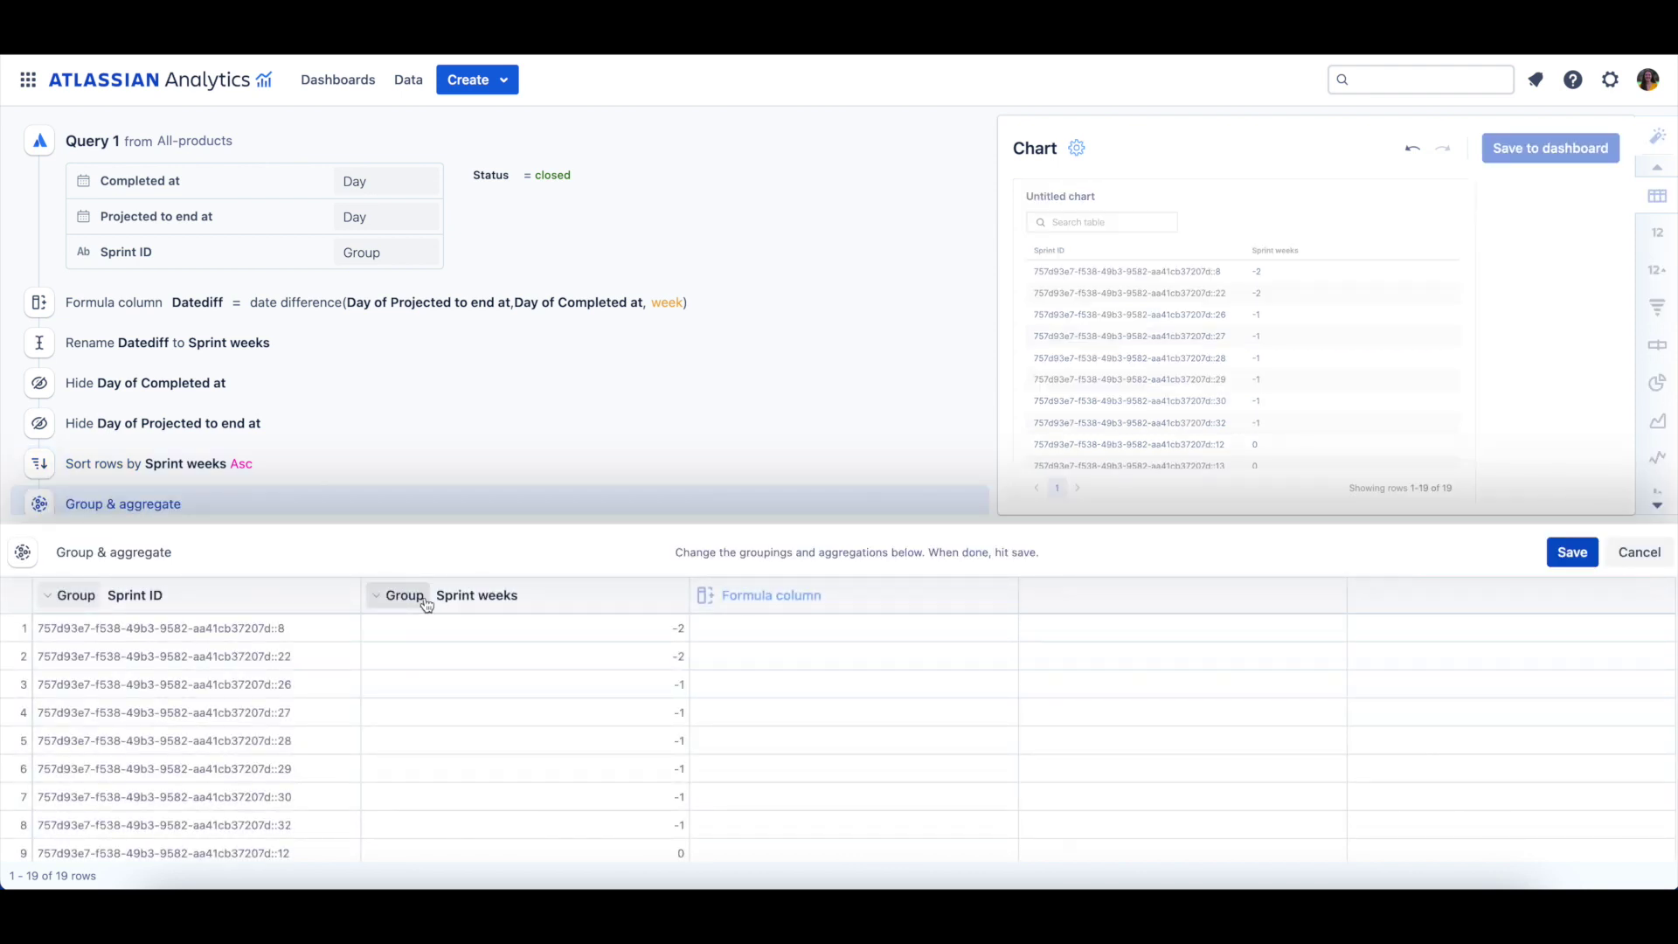
Group the results with a Count of unique Sprint ID per Sprint weeks value.
click(96, 598)
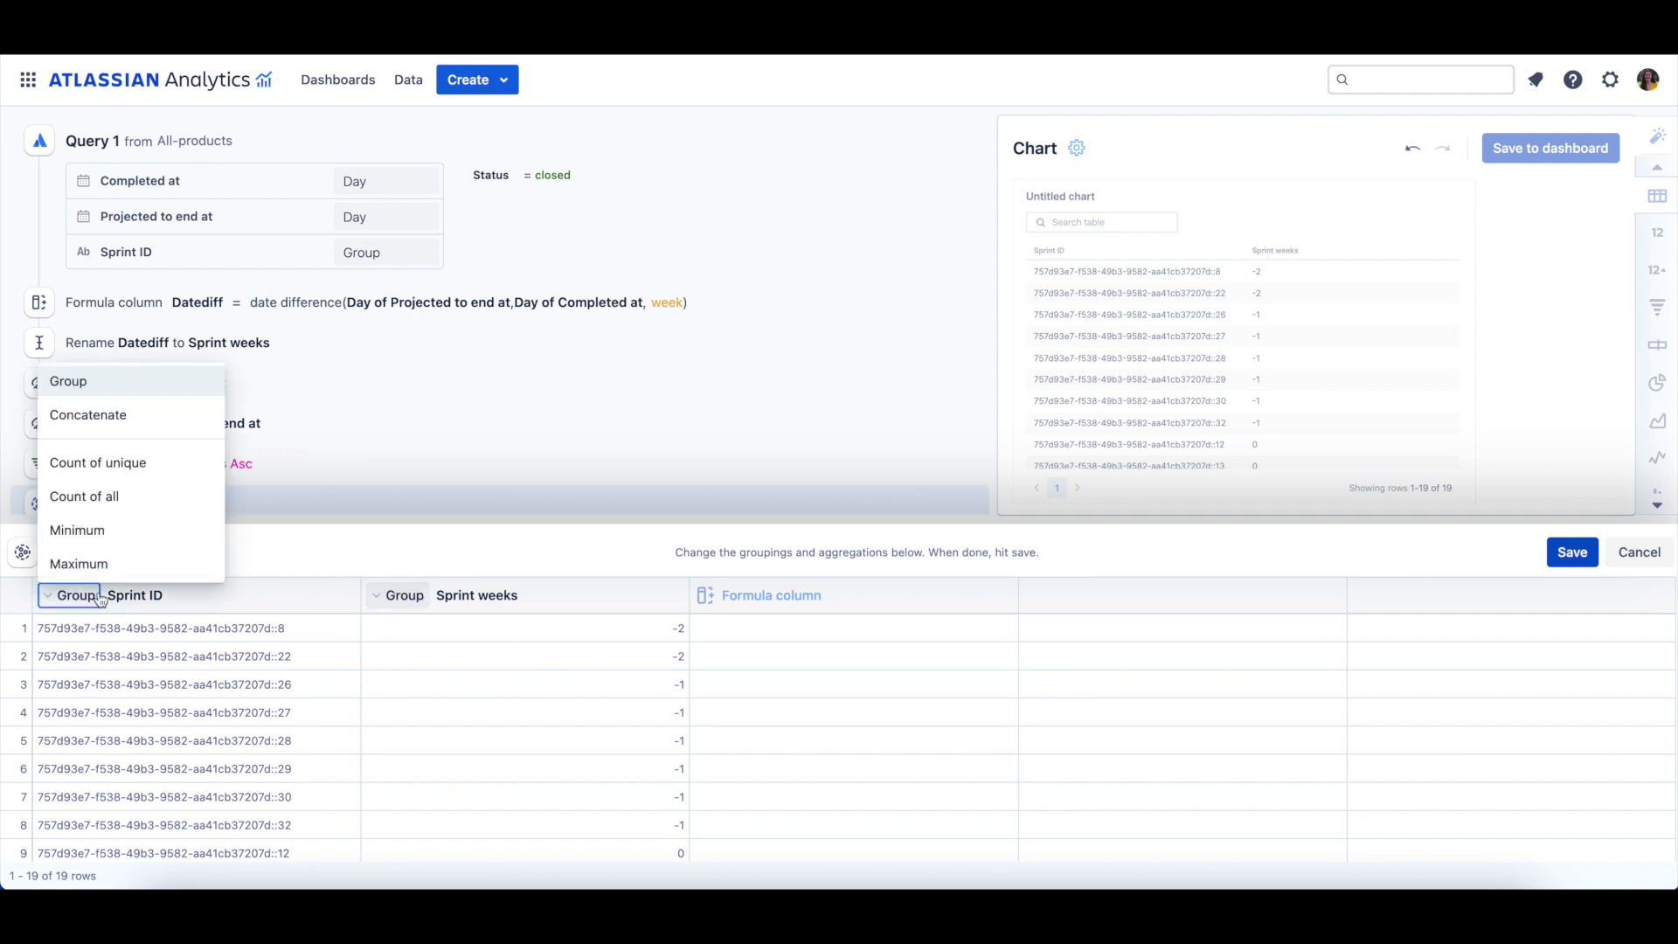
click(164, 463)
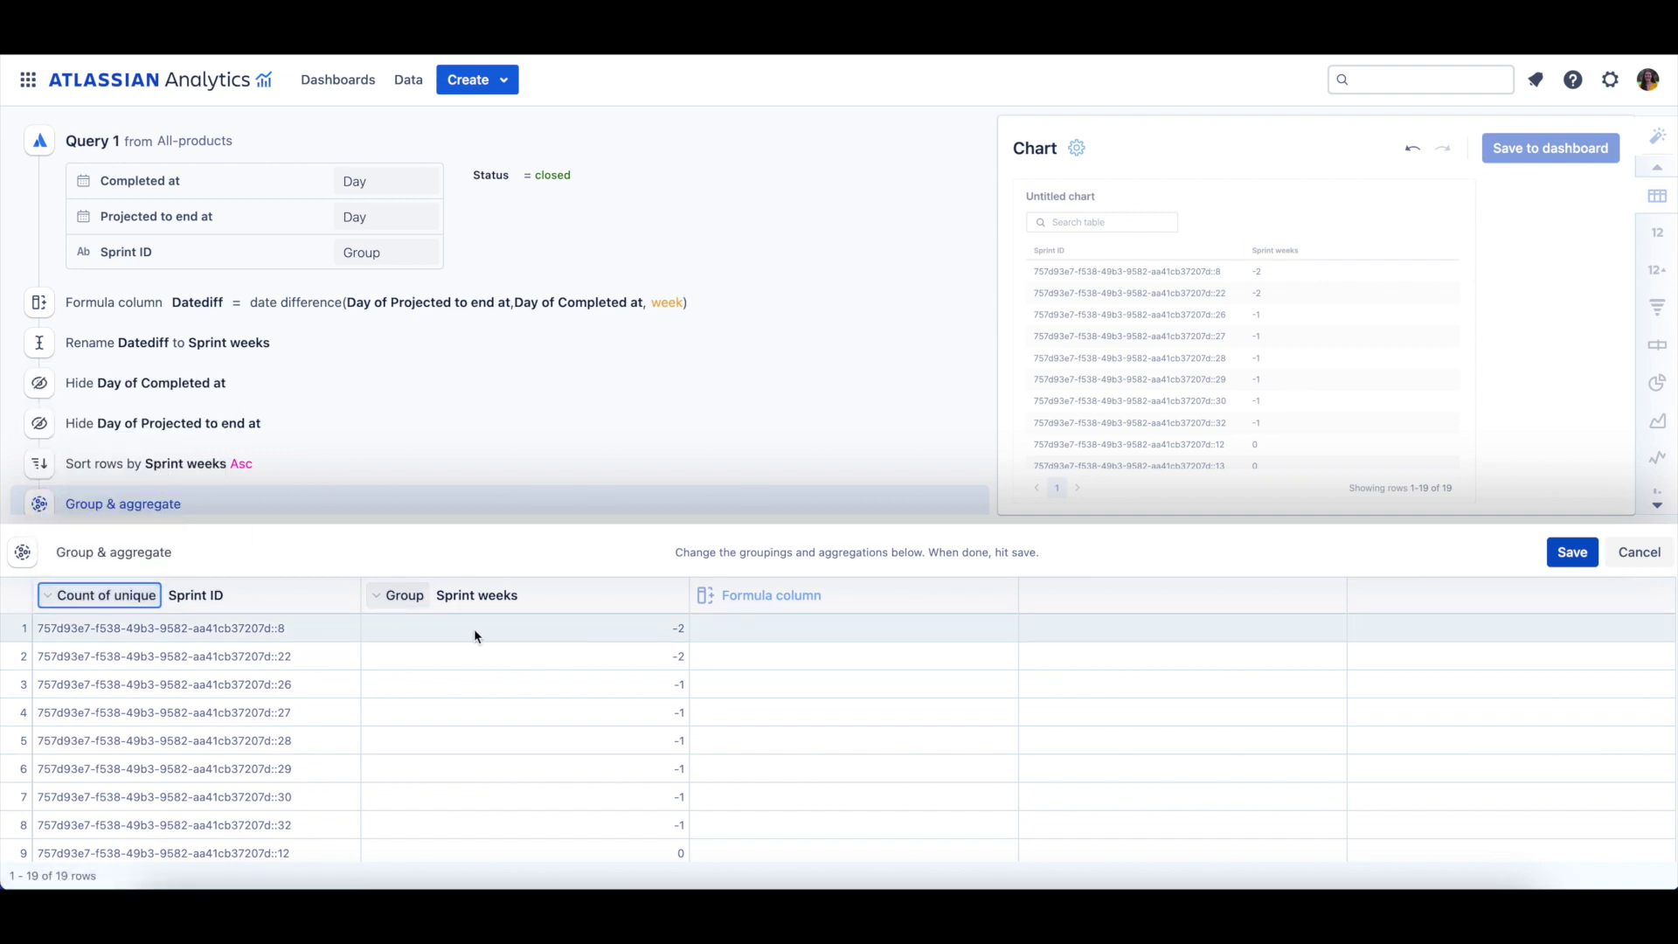
click(1584, 558)
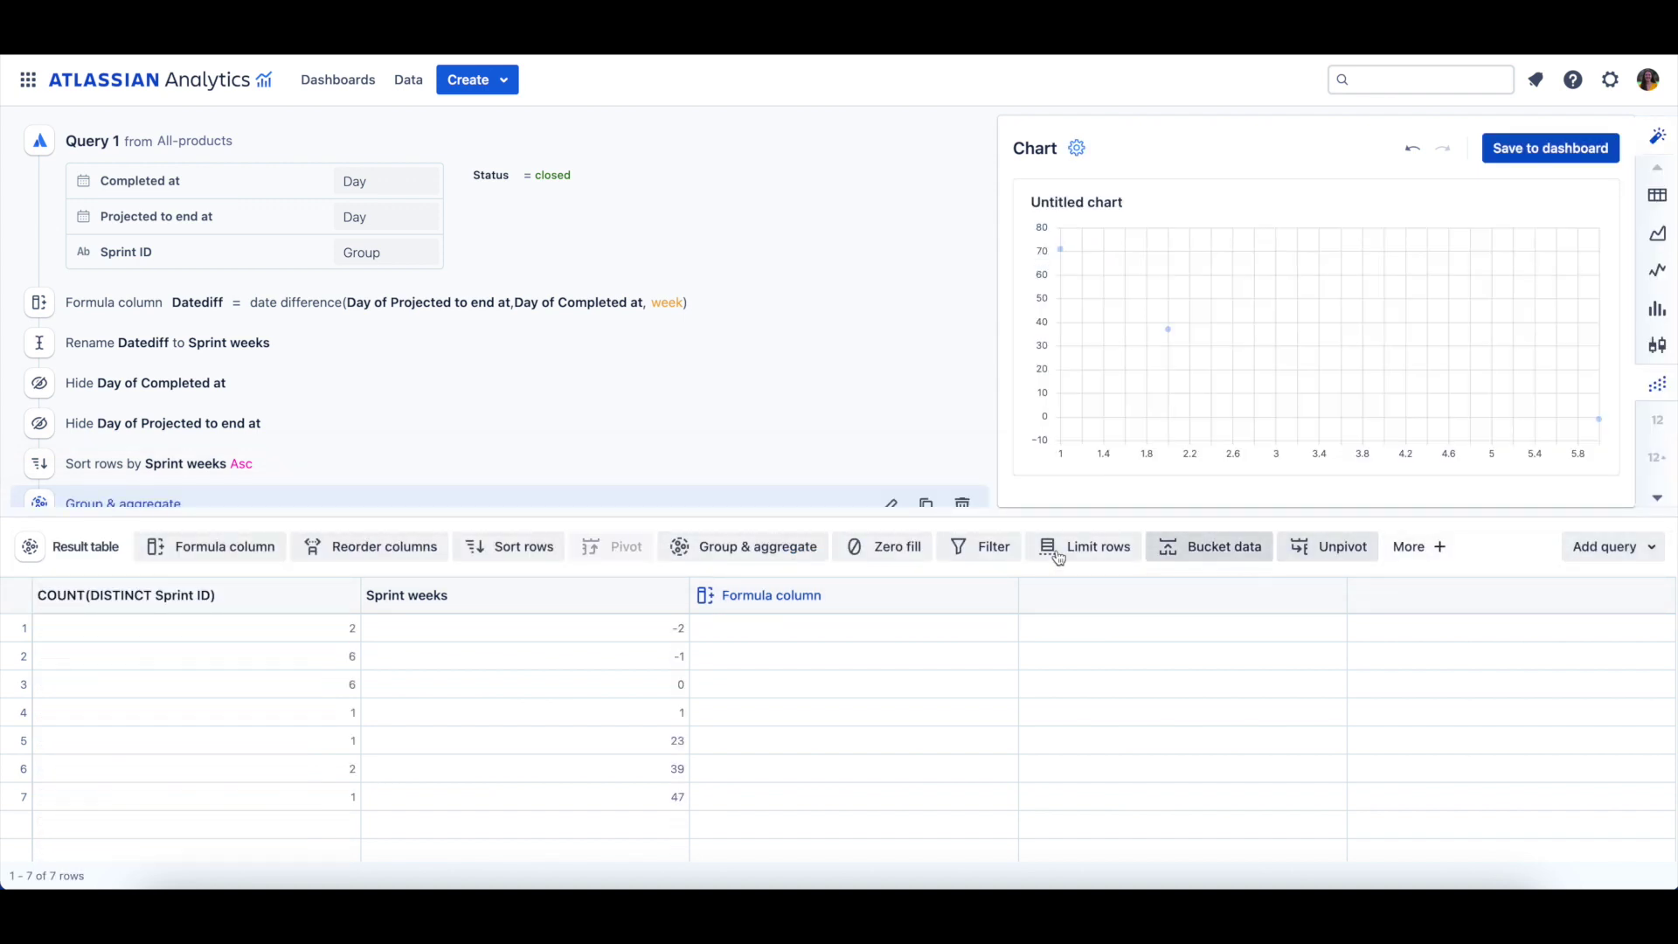
Reorder the columns so Sprint weeks comes before the count.
click(393, 546)
drag(677, 597, 402, 599)
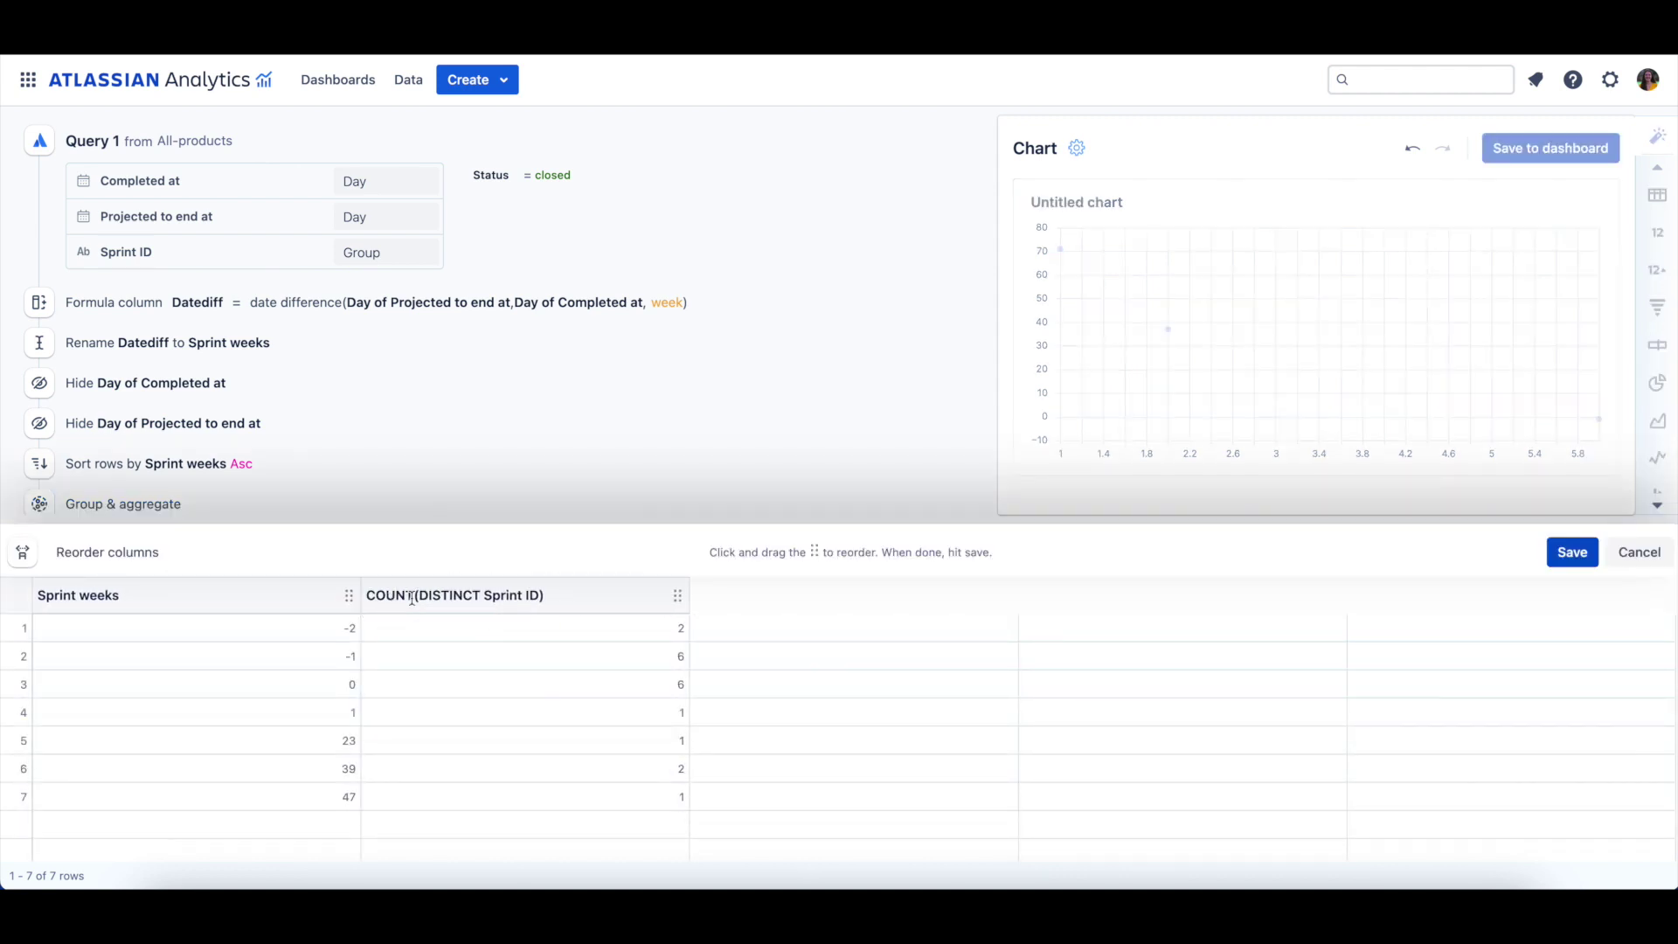
click(1573, 557)
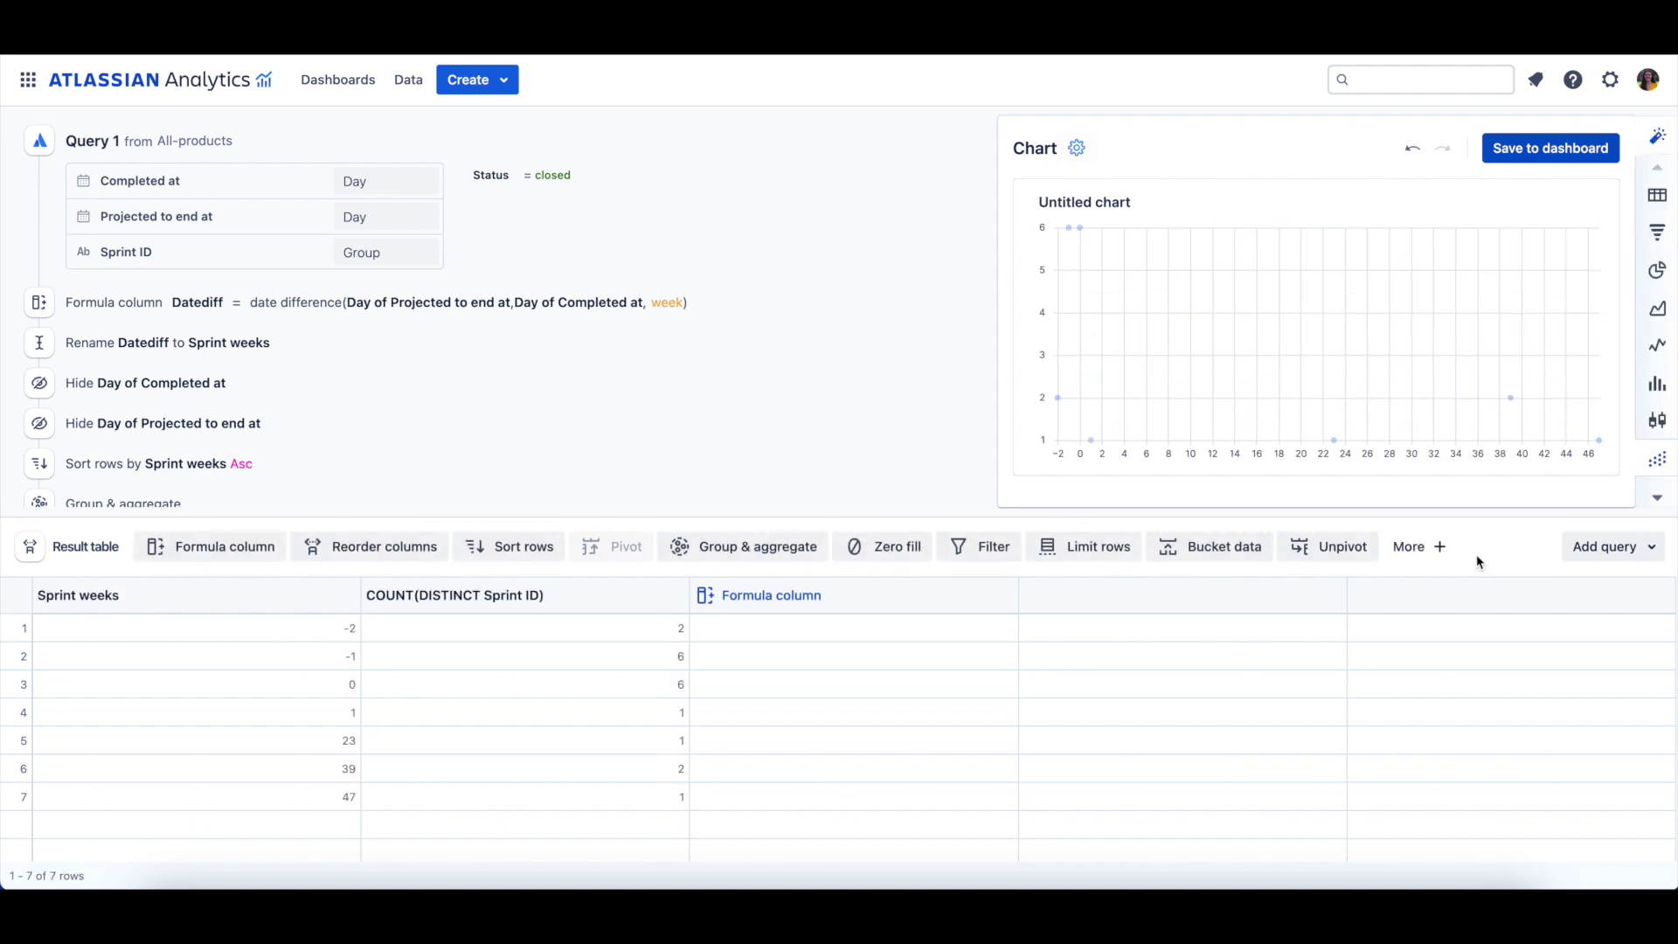
Switch to a bar chart titled 'Number of sprints by sprint length in weeks'.
click(1655, 387)
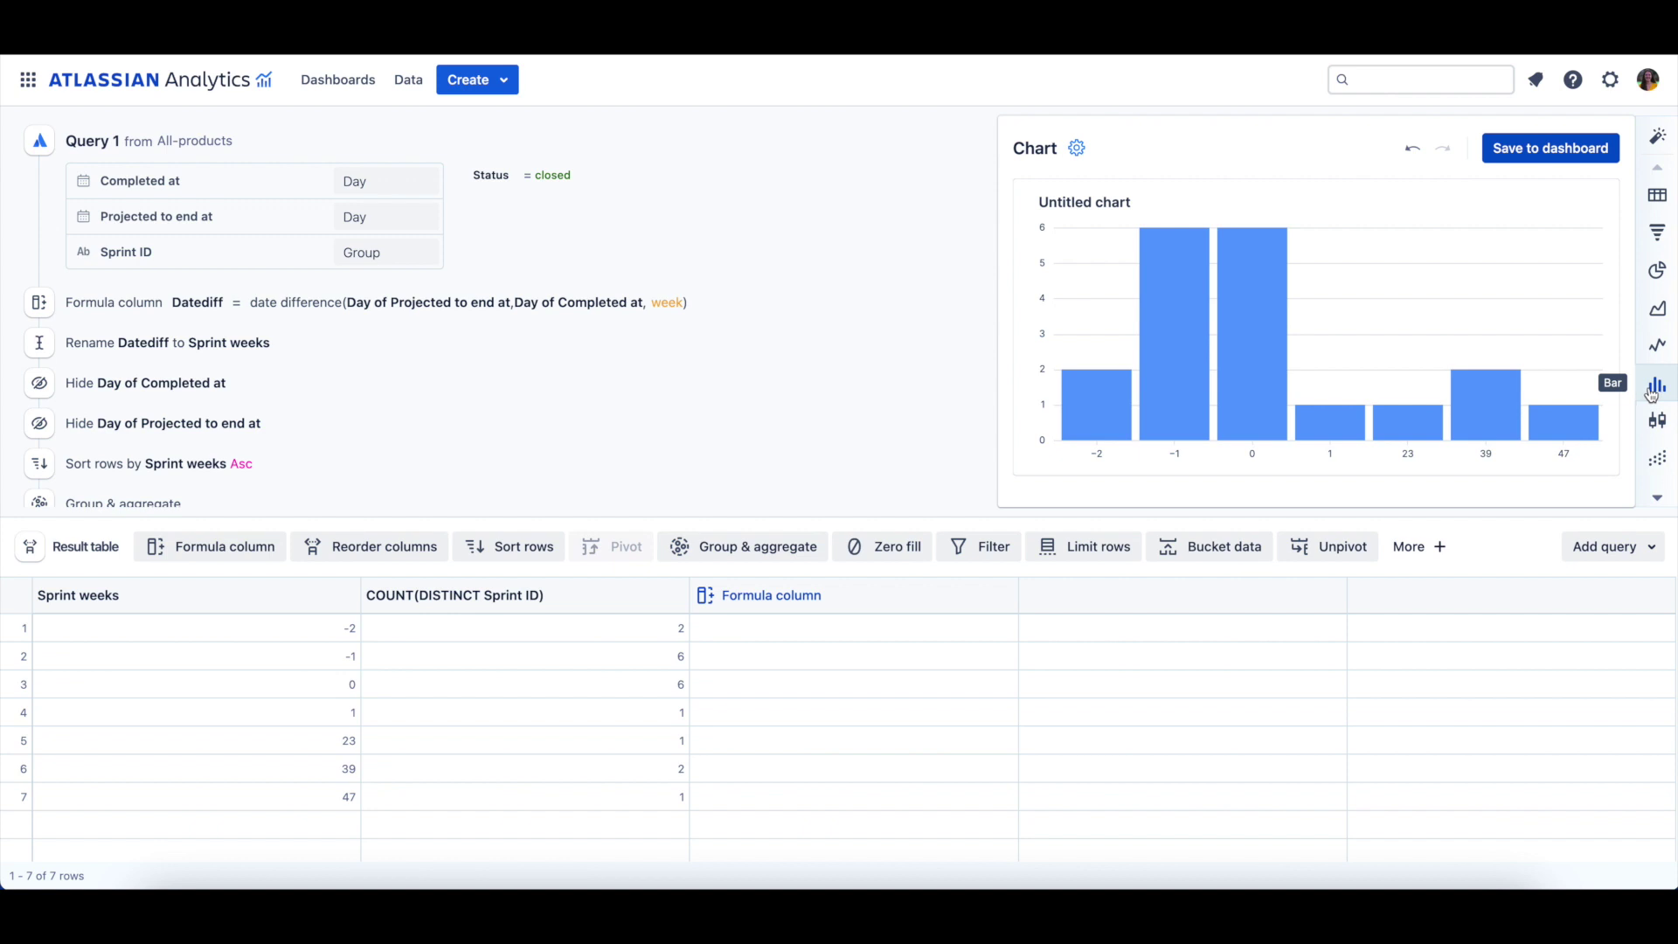
click(1125, 203)
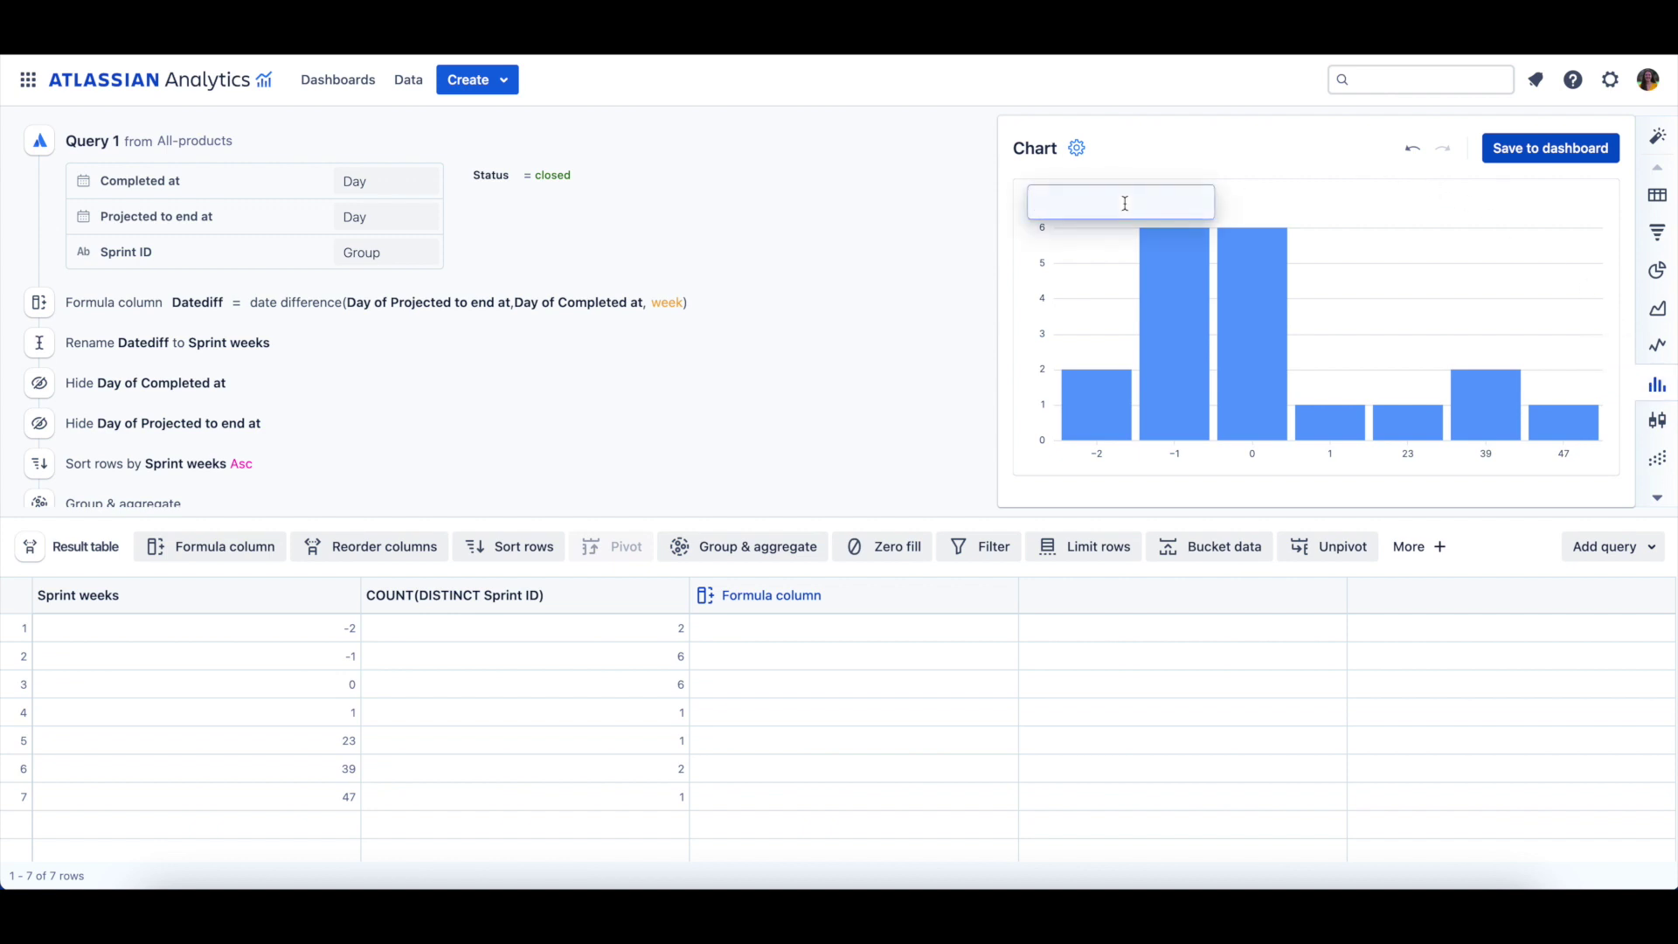
text(Number of sprints by sprint length in weeks)
key(Return)
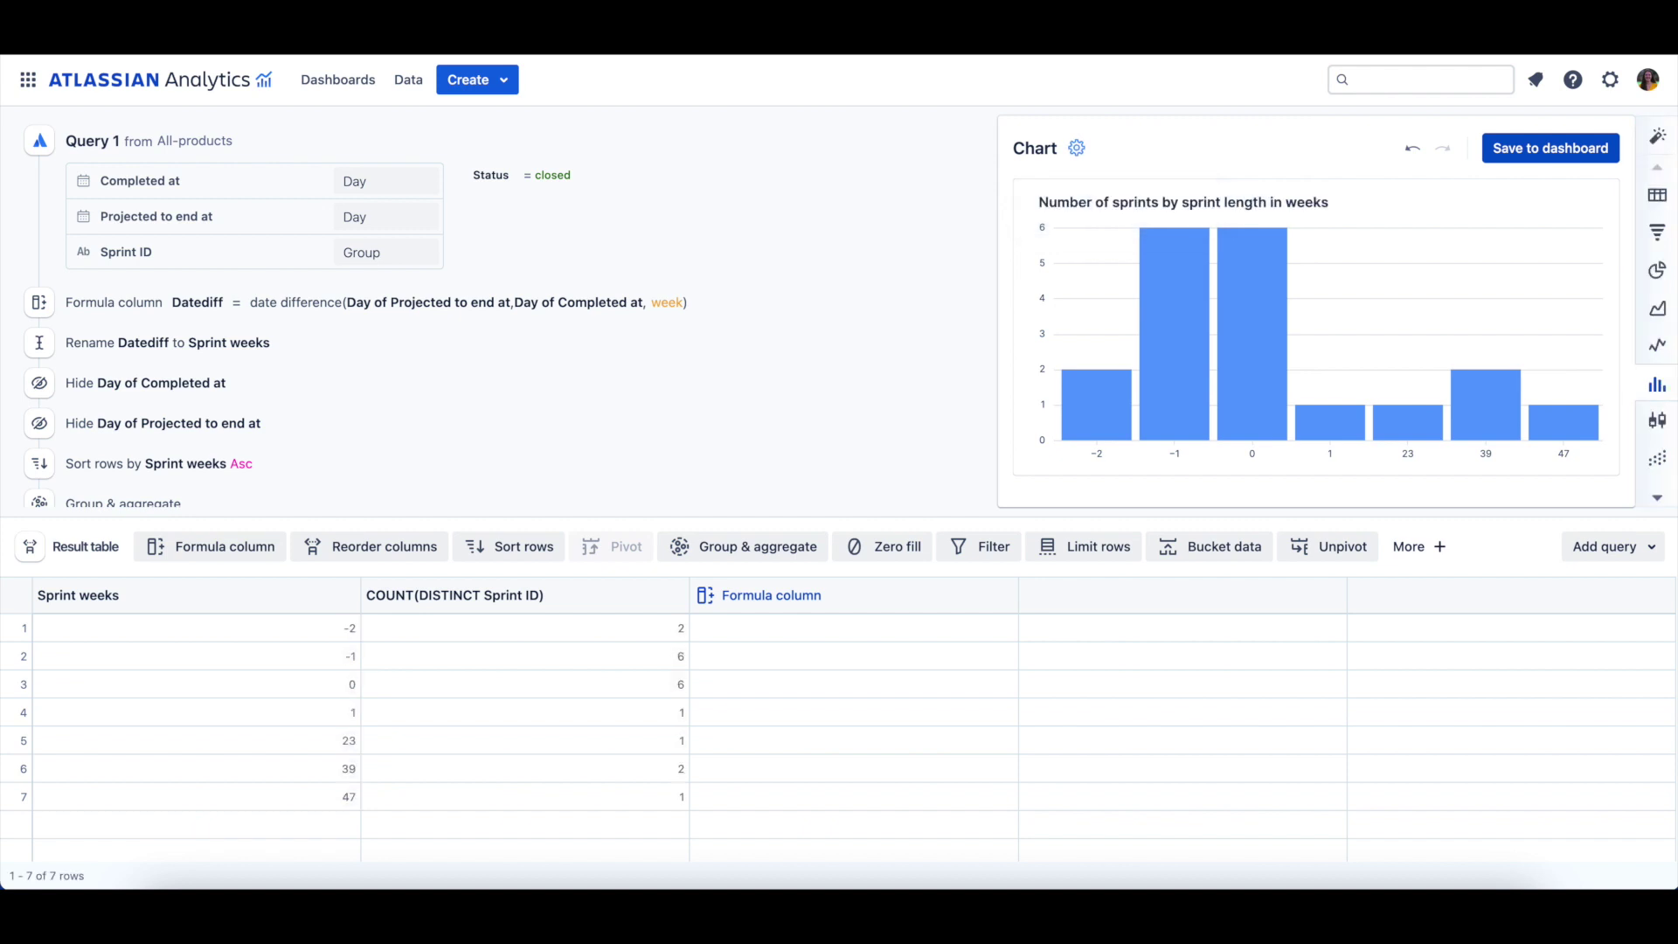